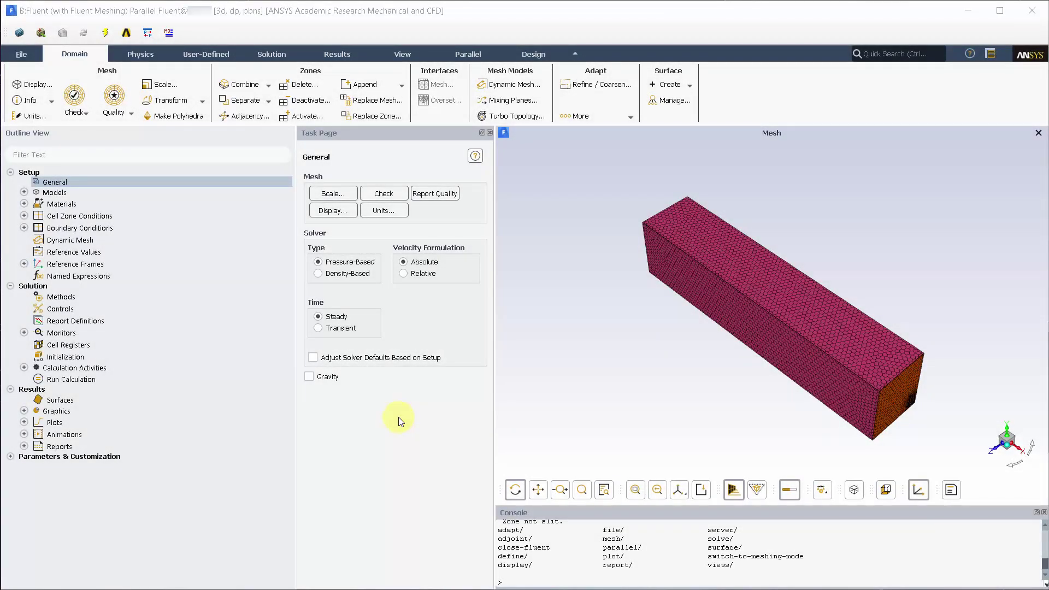
Switch the viscous model to k-omega (2 eqn) with the GEKO variant
{"action": "left_click", "coordinate": [23, 193]}
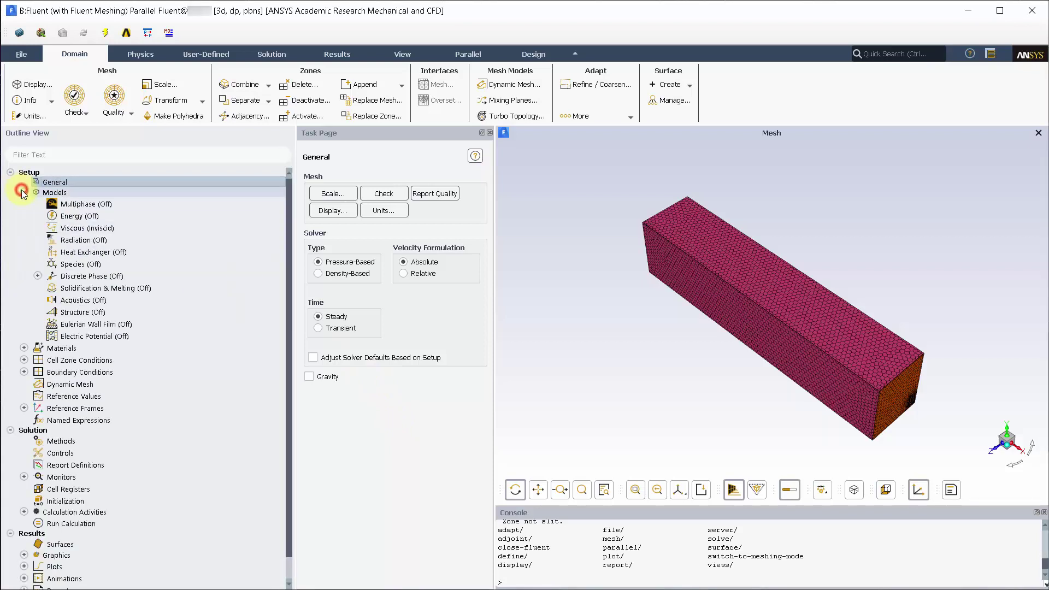
{"action": "double_click", "coordinate": [79, 228]}
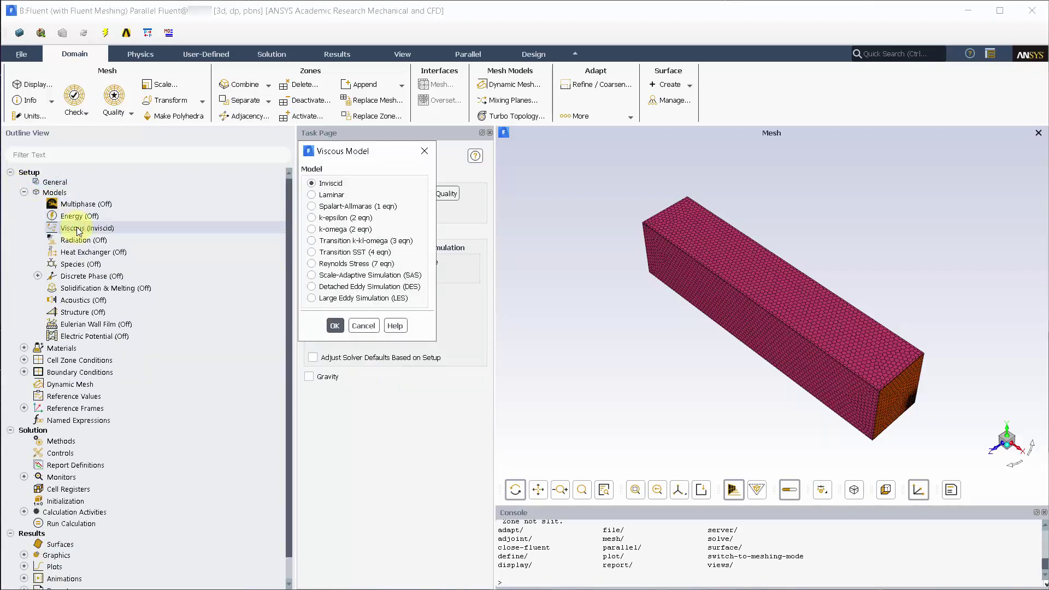
{"action": "left_click", "coordinate": [311, 231]}
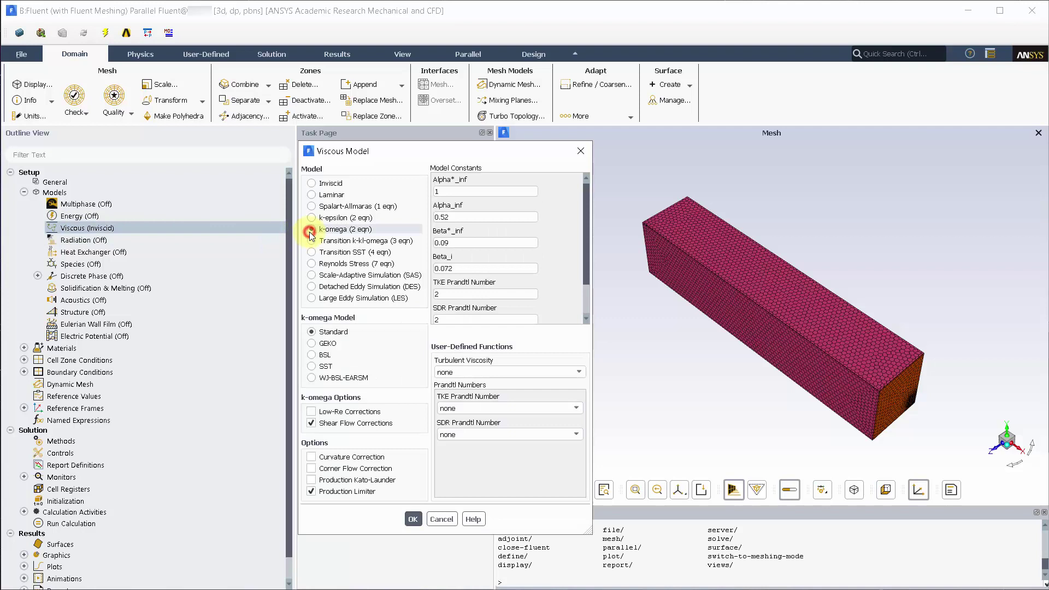
{"action": "left_click", "coordinate": [312, 343]}
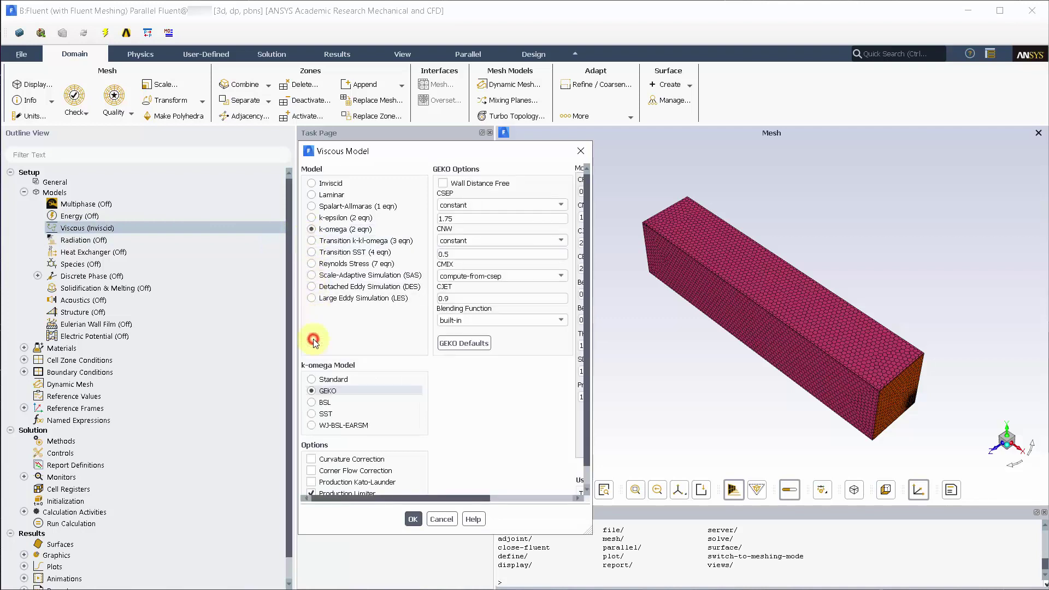
{"action": "left_click", "coordinate": [475, 532]}
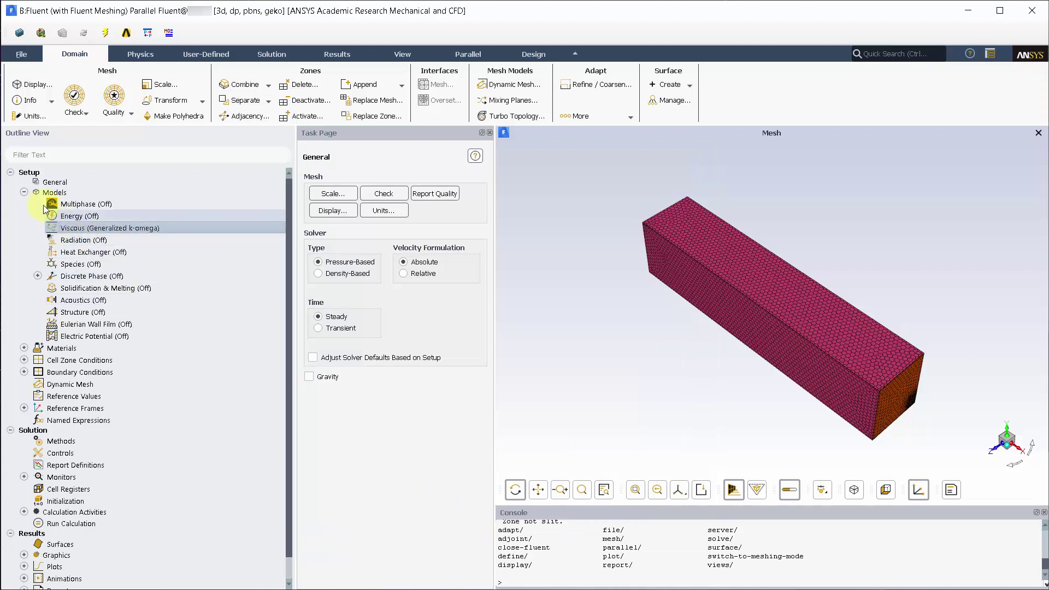
Review the air fluid material properties, constant density 1.225 kg/m3, and close them
{"action": "left_click", "coordinate": [24, 192]}
{"action": "left_click", "coordinate": [24, 204]}
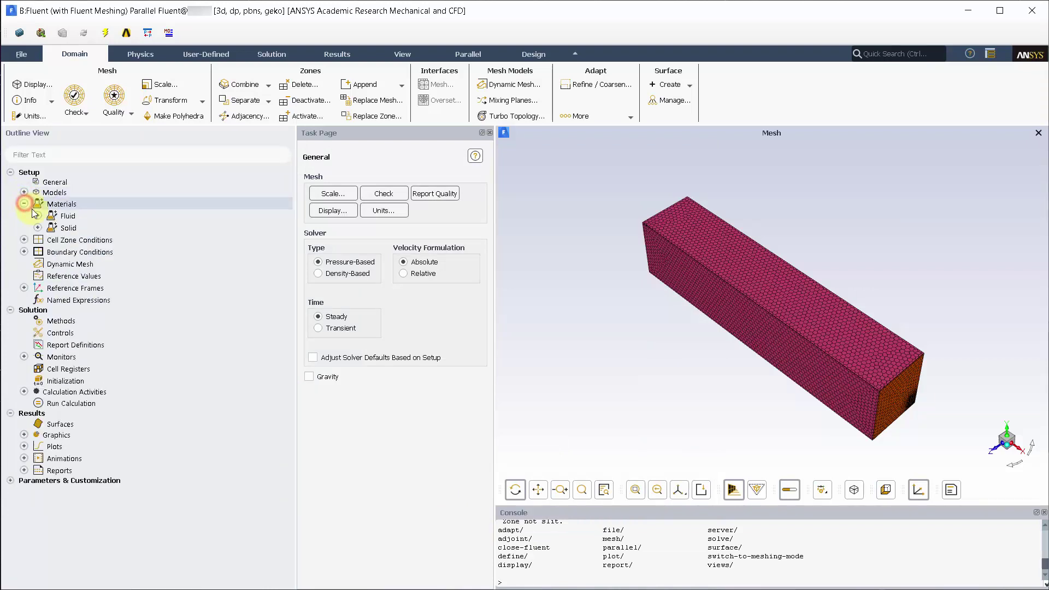
{"action": "left_click", "coordinate": [38, 215]}
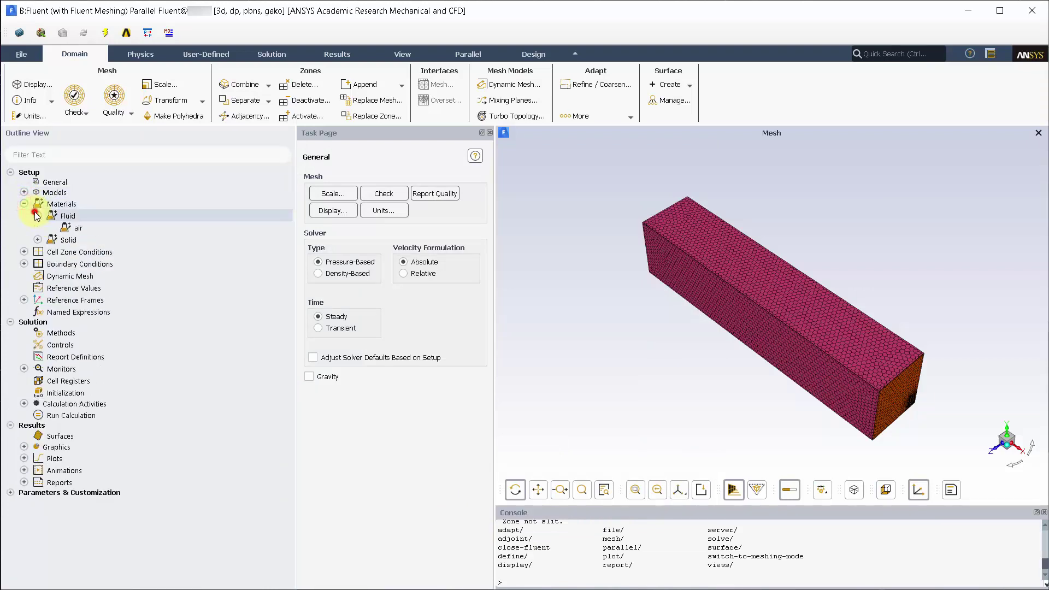
{"action": "double_click", "coordinate": [77, 227]}
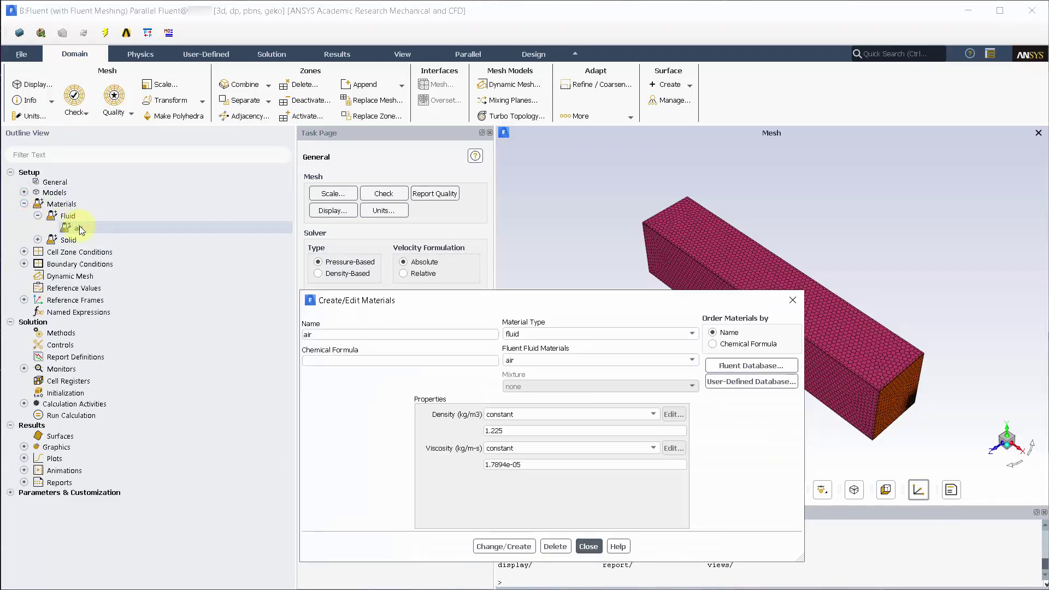
{"action": "left_click", "coordinate": [589, 546]}
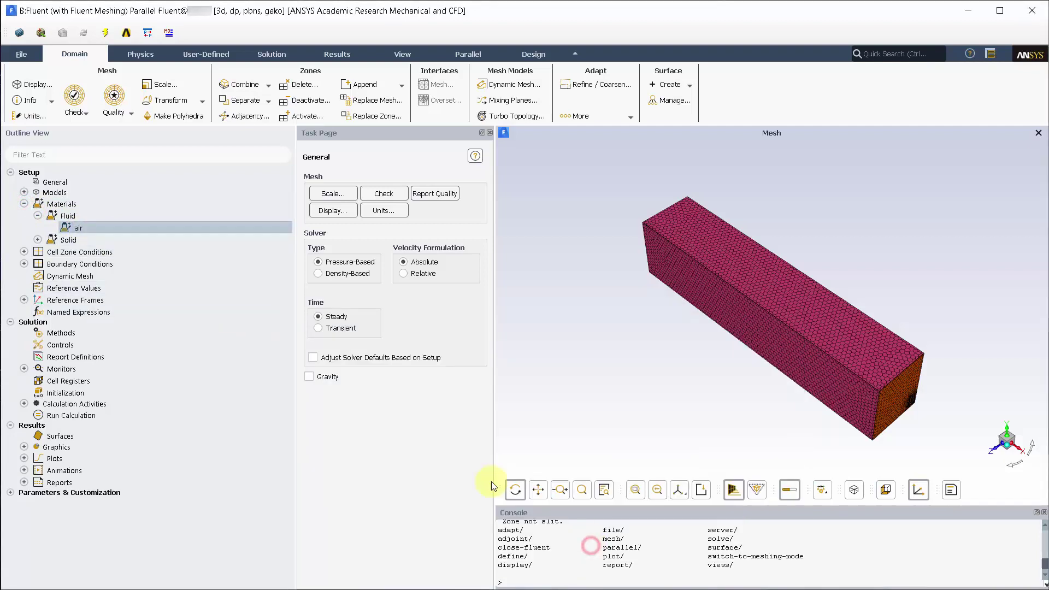
Set the inlet velocity magnitude to 27.78 m/s
{"action": "left_click", "coordinate": [23, 203]}
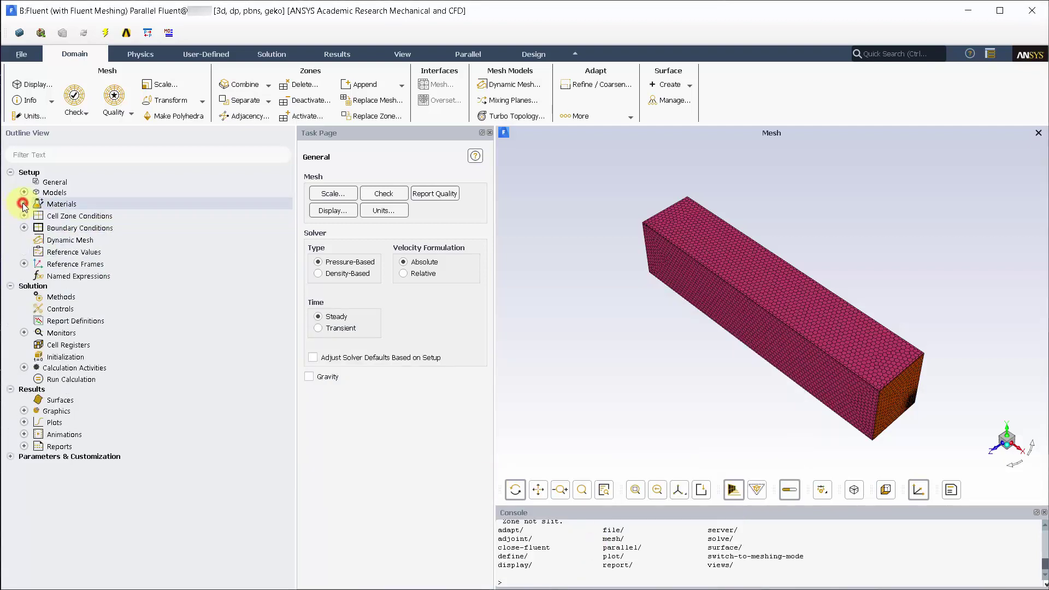
{"action": "left_click", "coordinate": [53, 228]}
{"action": "double_click", "coordinate": [52, 229]}
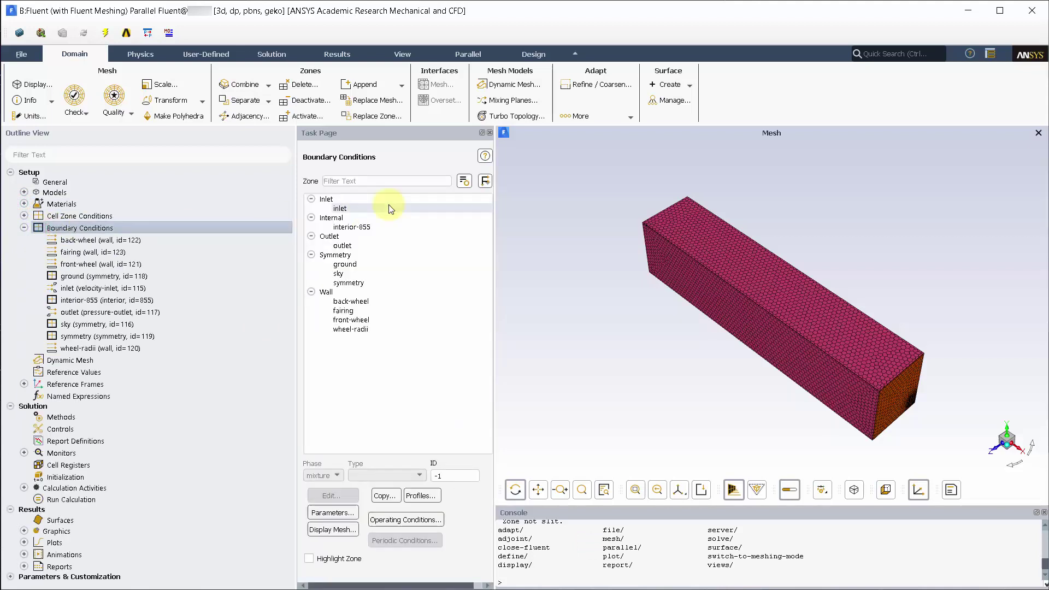
{"action": "double_click", "coordinate": [453, 207]}
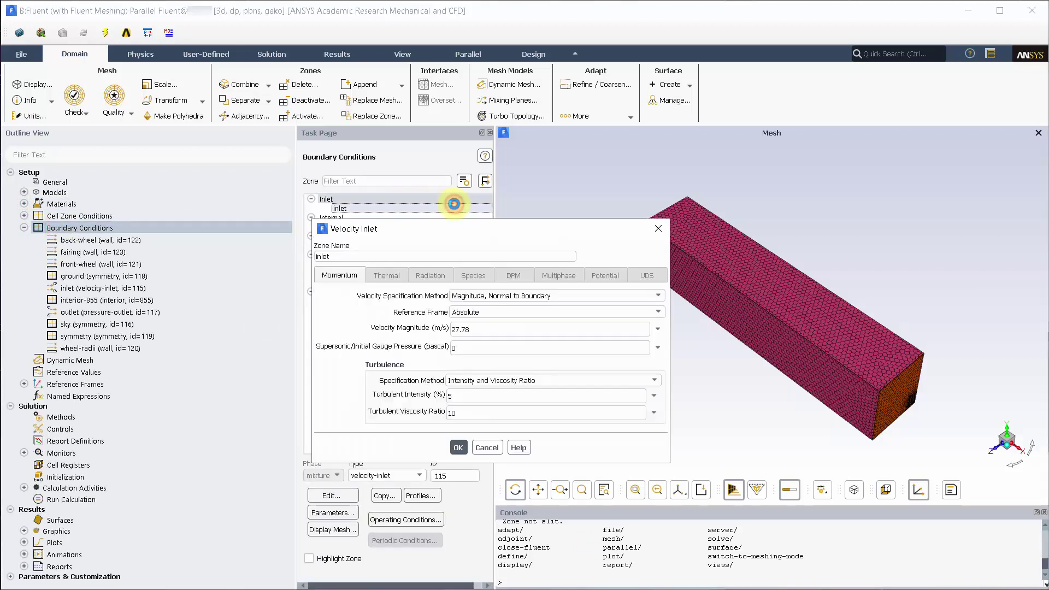
{"action": "double_click", "coordinate": [462, 329]}
{"action": "left_click", "coordinate": [459, 448]}
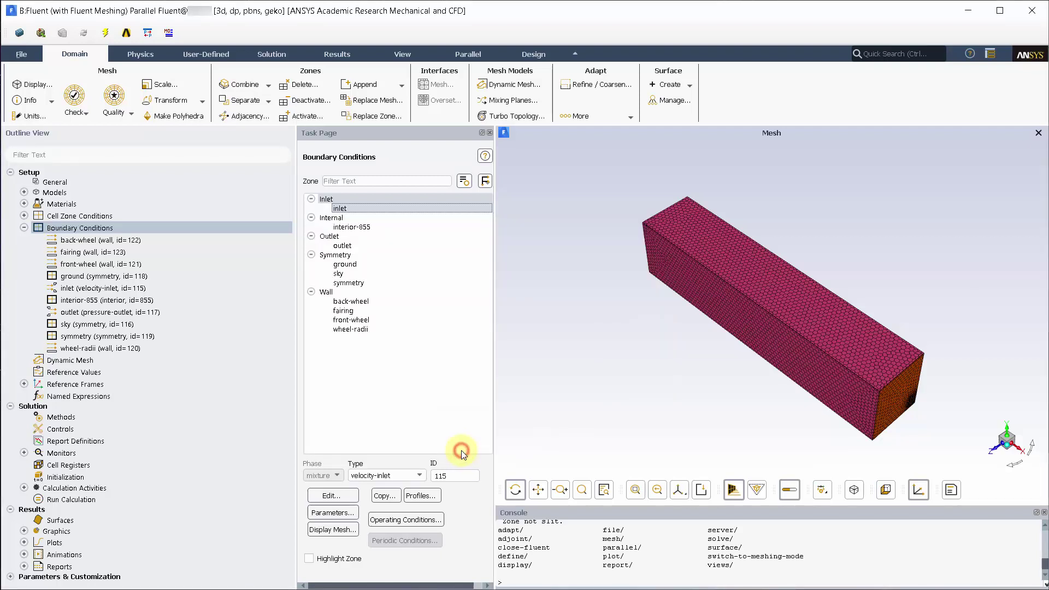
Confirm the outlet boundary at 0 Pa gauge pressure
{"action": "left_click", "coordinate": [344, 246]}
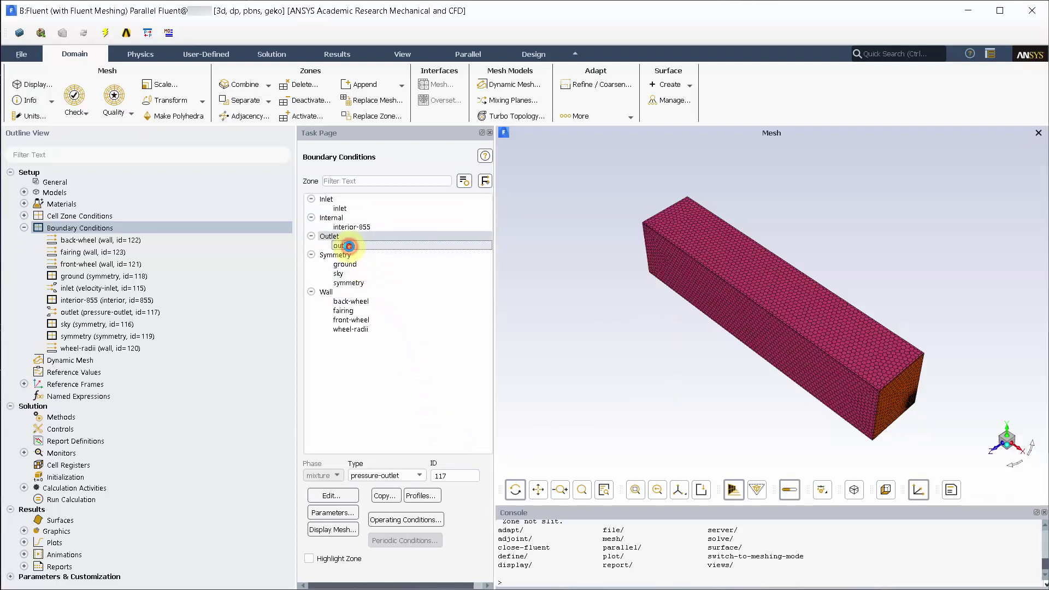
{"action": "double_click", "coordinate": [348, 246]}
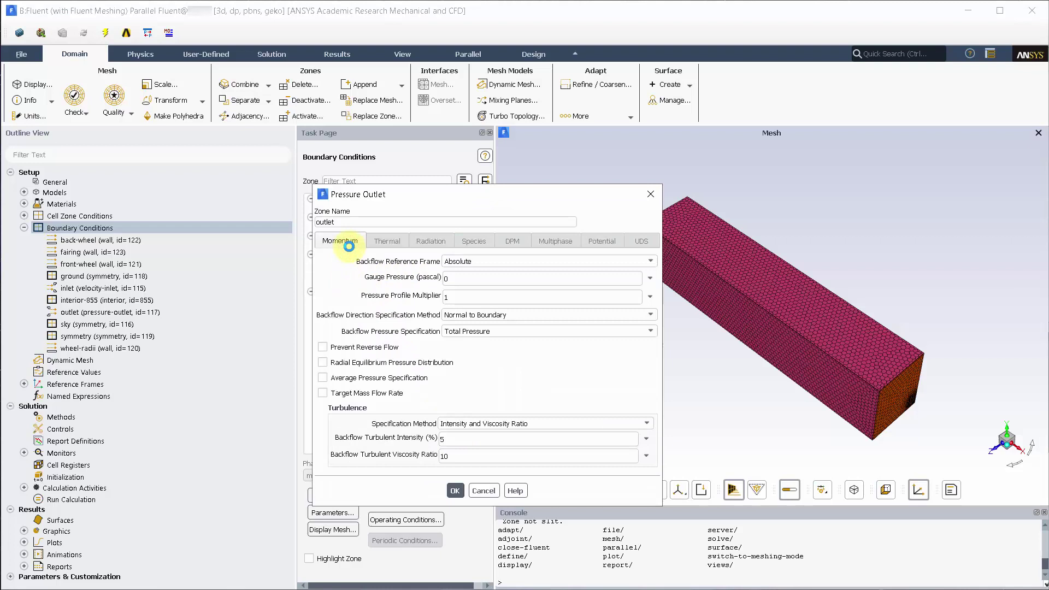
{"action": "left_click", "coordinate": [454, 491]}
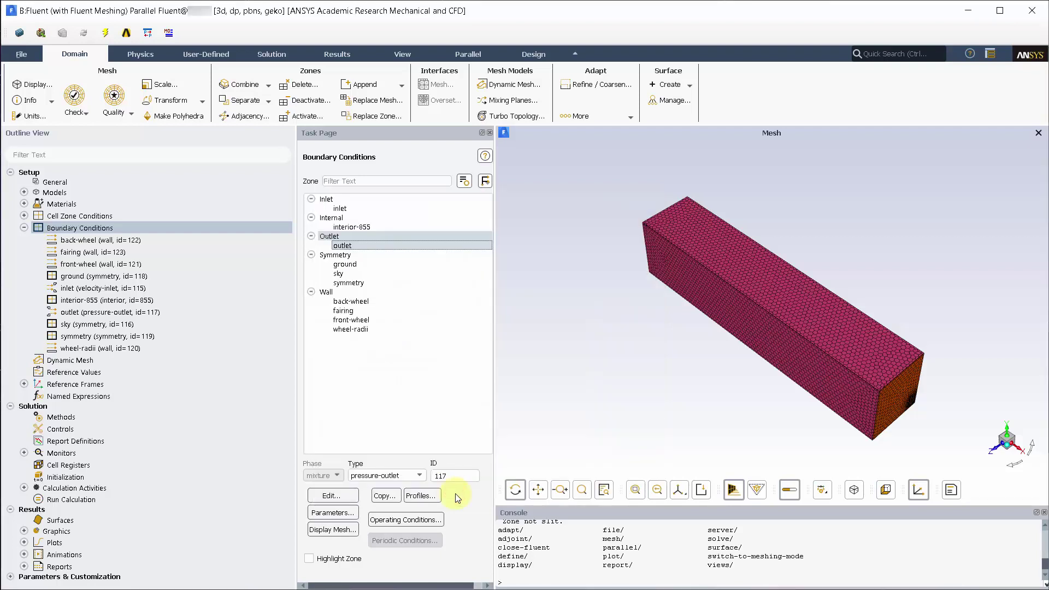
Change the ground boundary type from symmetry to wall
{"action": "left_click", "coordinate": [347, 264]}
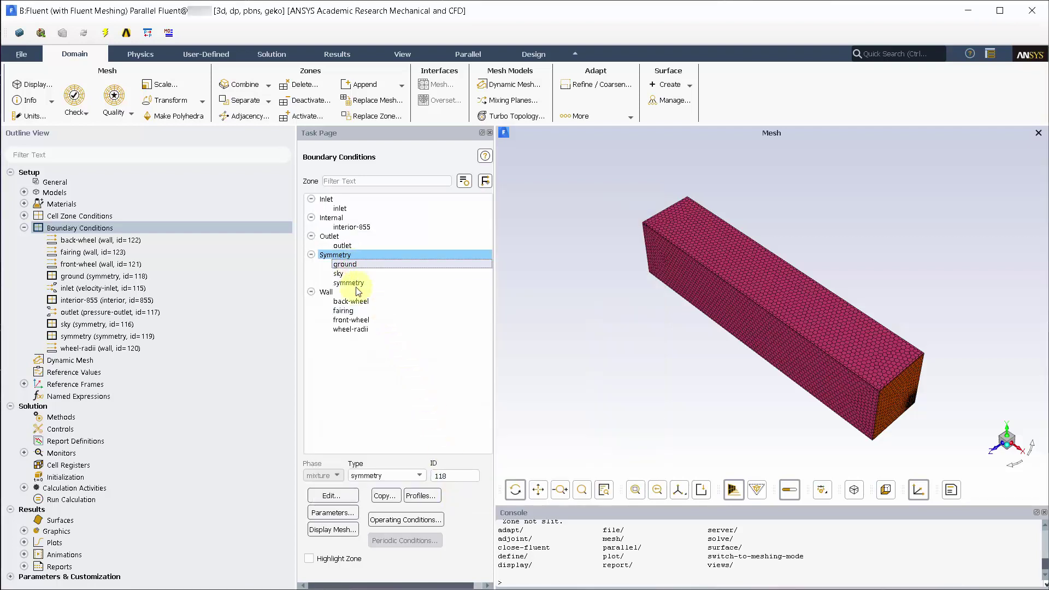
{"action": "left_click", "coordinate": [397, 475]}
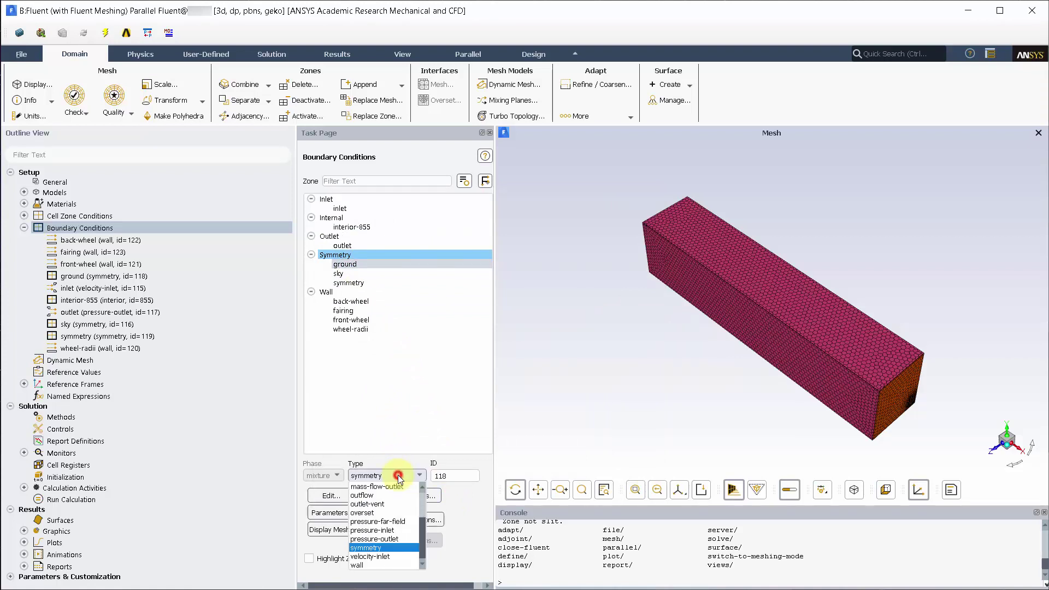
{"action": "left_click", "coordinate": [372, 564]}
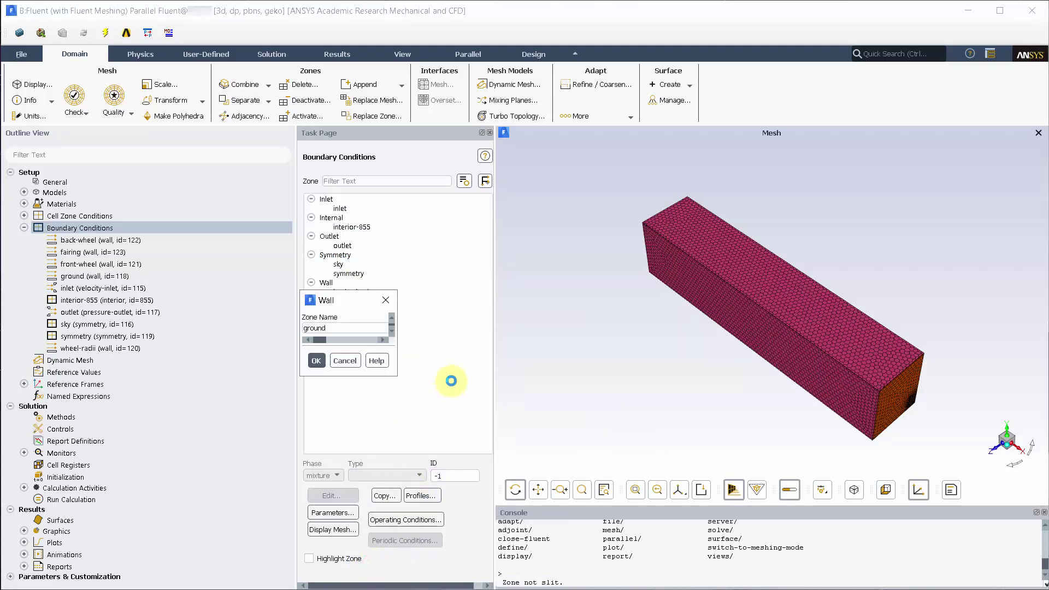
{"action": "left_click_drag", "start_coordinate": [457, 302], "coordinate": [625, 182]}
{"action": "left_click", "coordinate": [685, 181]}
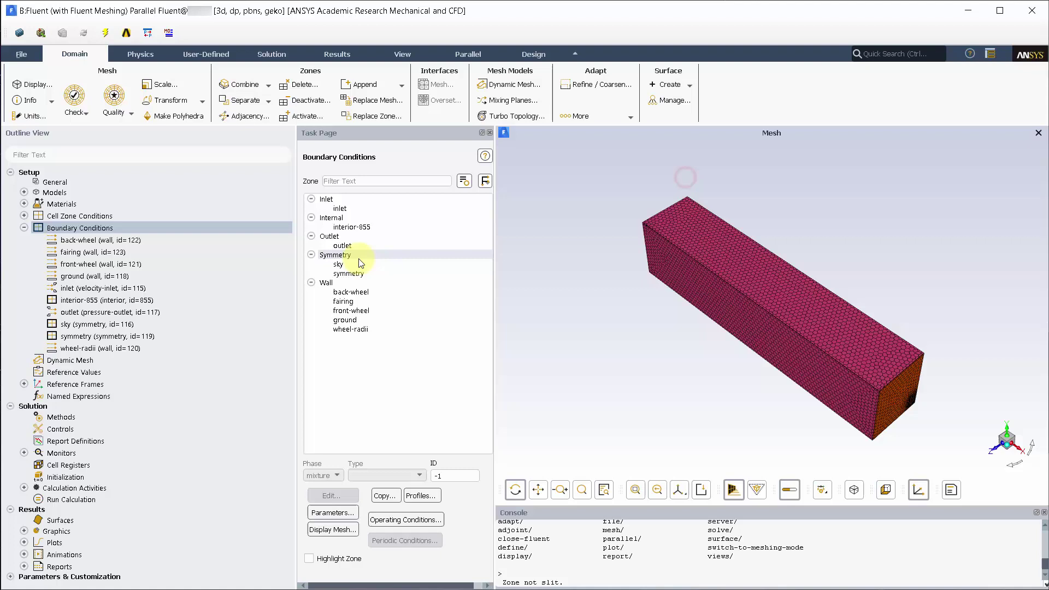
Change the sky boundary type from symmetry to wall
{"action": "left_click", "coordinate": [338, 264]}
{"action": "left_click", "coordinate": [382, 474]}
{"action": "left_click", "coordinate": [376, 566]}
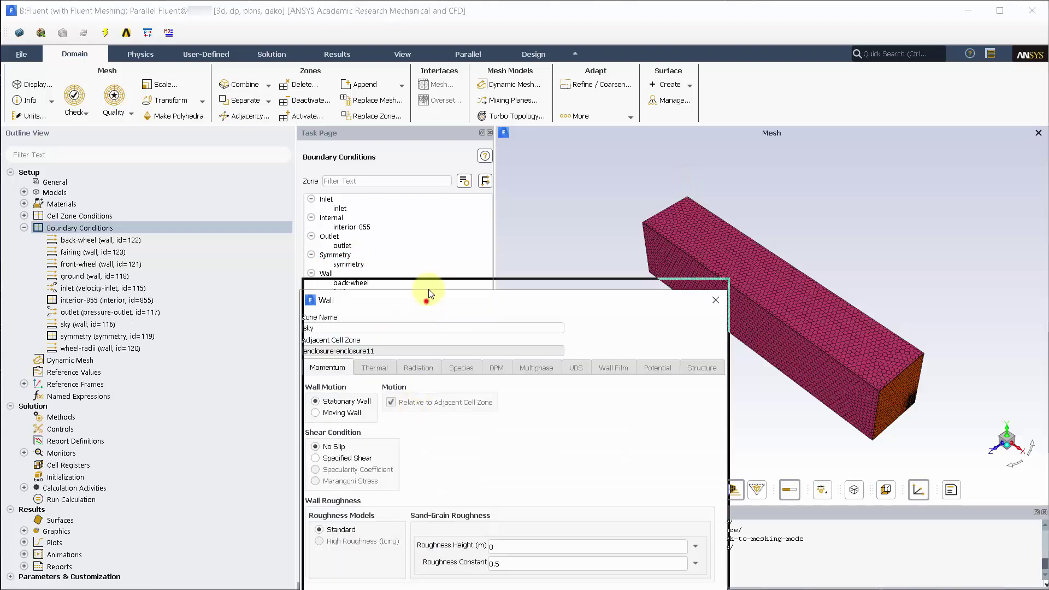
{"action": "left_click", "coordinate": [725, 204]}
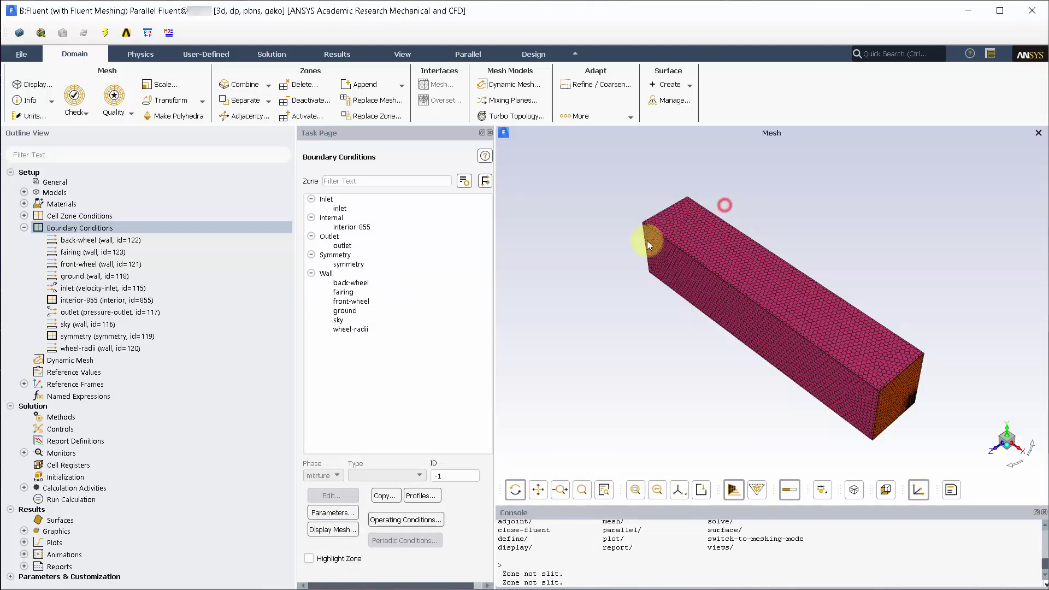
Make the back wheel a rotating wall: 104.83 rad/s about z through (2.9506, 0.261, 0)
{"action": "double_click", "coordinate": [427, 284]}
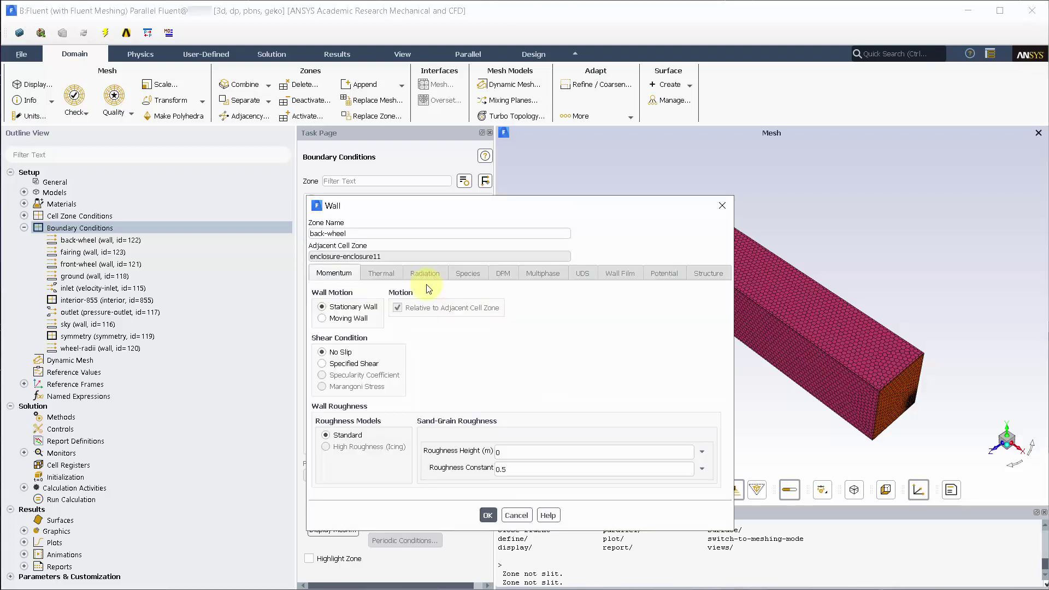
{"action": "left_click", "coordinate": [364, 319]}
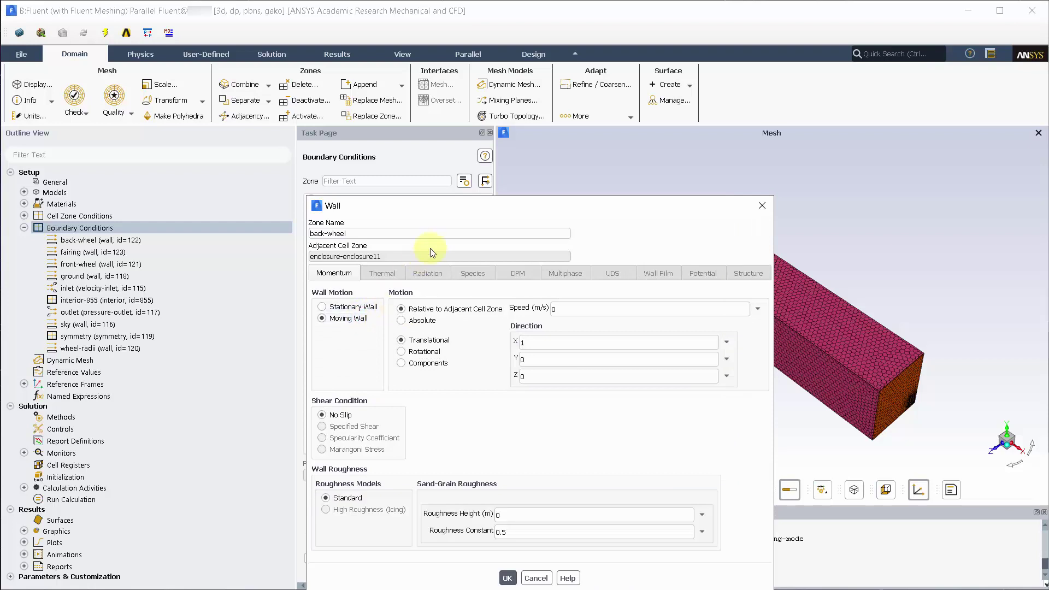
{"action": "left_click_drag", "start_coordinate": [468, 213], "coordinate": [473, 184]}
{"action": "left_click", "coordinate": [429, 322]}
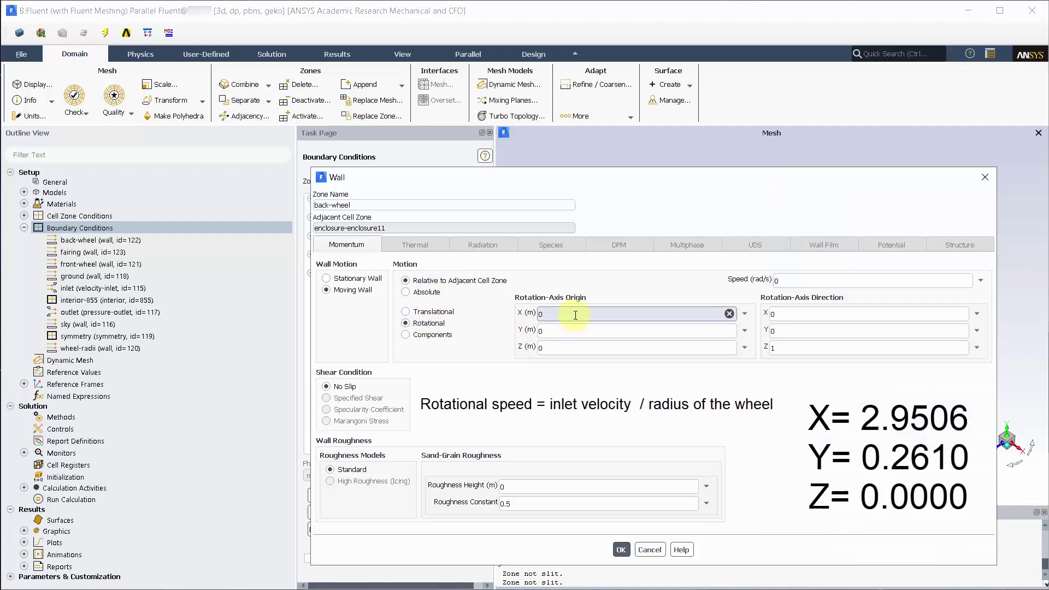
{"action": "left_click_drag", "start_coordinate": [574, 315], "coordinate": [531, 321]}
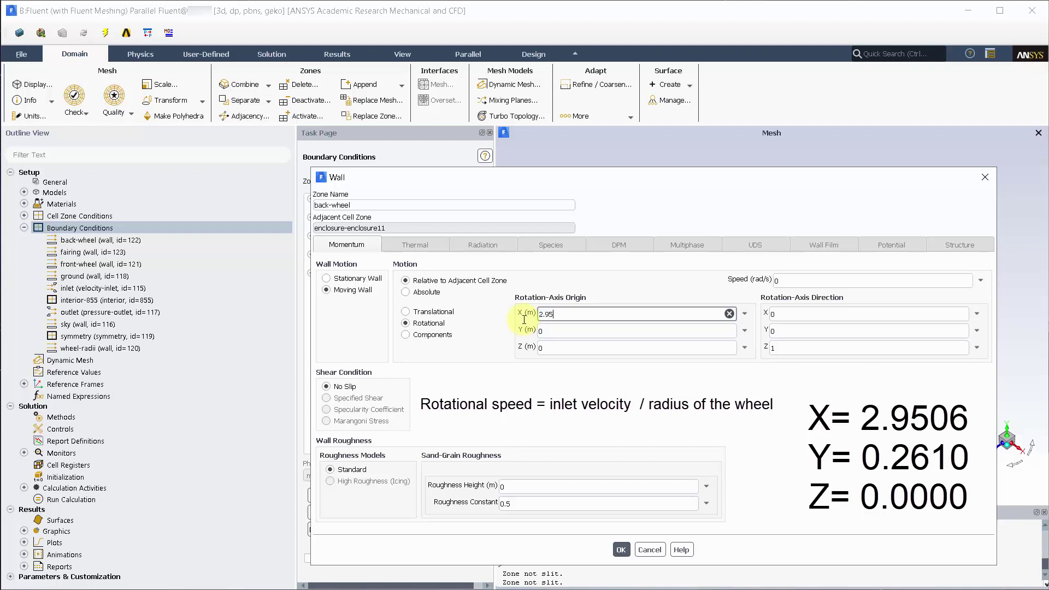
{"action": "type", "text": "2.9506"}
{"action": "left_click_drag", "start_coordinate": [576, 331], "coordinate": [538, 348]}
{"action": "type", "text": ".261"}
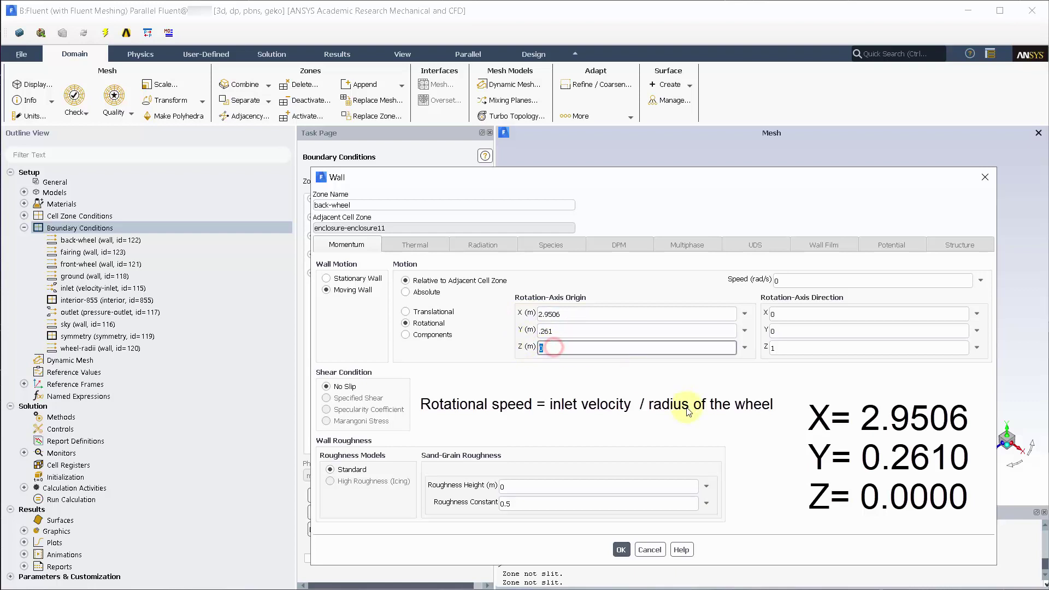
{"action": "left_click_drag", "start_coordinate": [798, 280], "coordinate": [749, 281]}
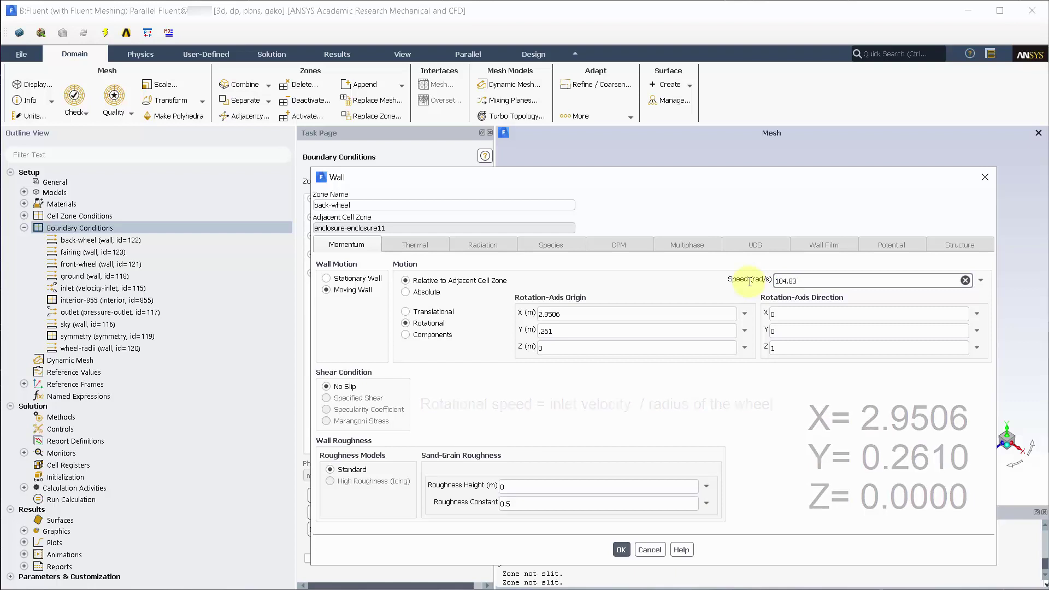
{"action": "left_click", "coordinate": [621, 549]}
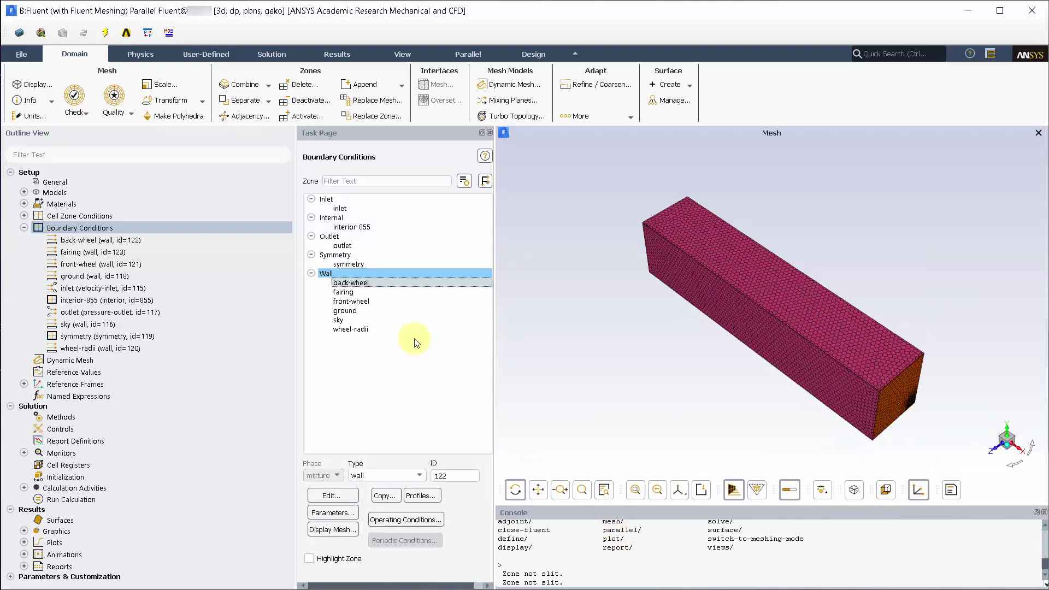
Keep the fairing a stationary wall and make the front wheel a rotational moving wall
{"action": "double_click", "coordinate": [371, 293]}
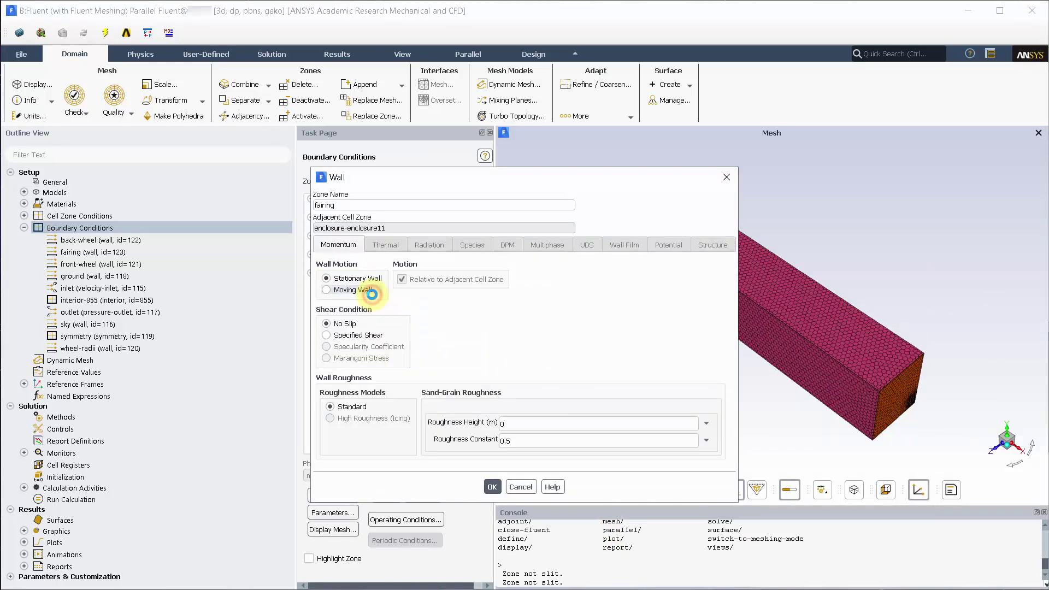
{"action": "left_click", "coordinate": [492, 486]}
{"action": "double_click", "coordinate": [368, 301]}
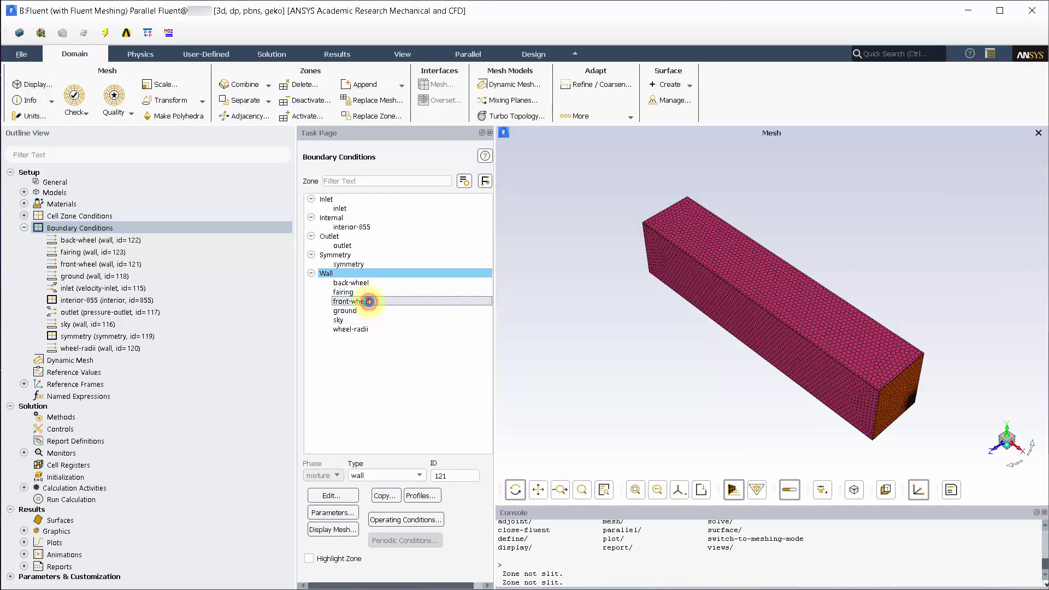
{"action": "left_click", "coordinate": [358, 291]}
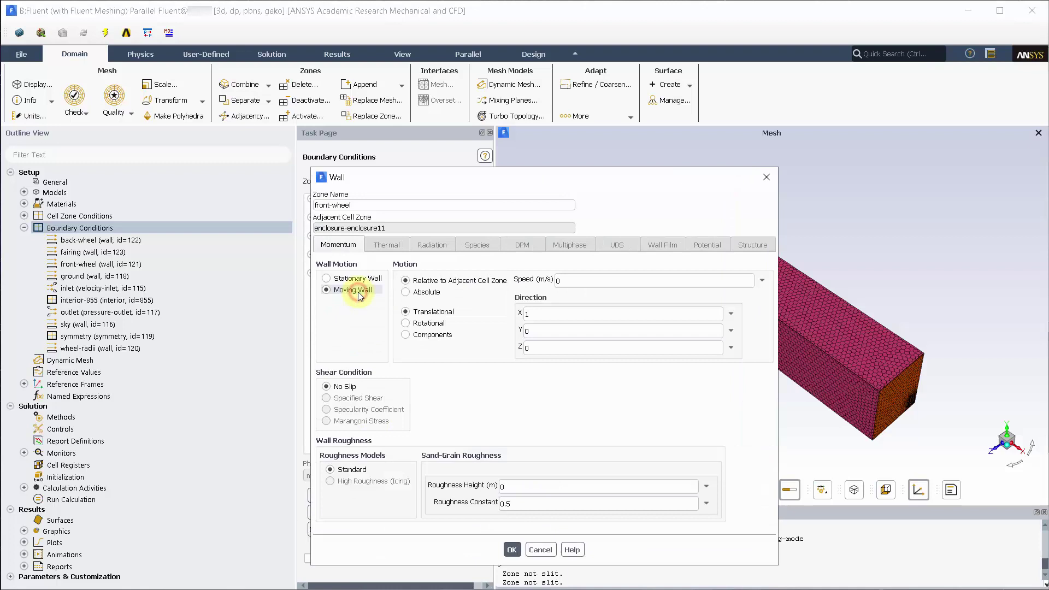
{"action": "left_click", "coordinate": [410, 323]}
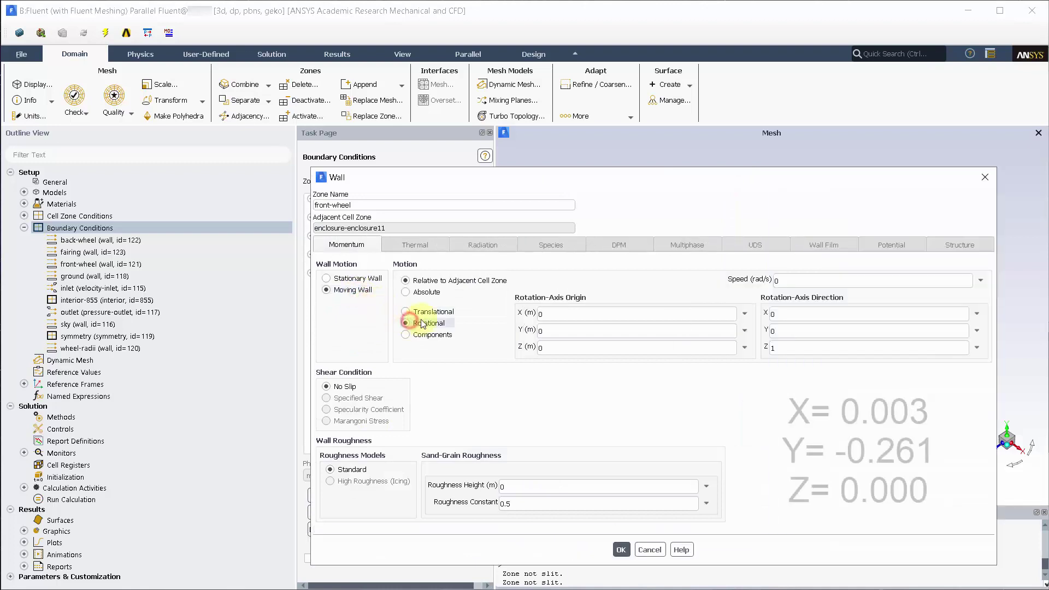
Set the front-wheel rotation origin to (0.003, -0.261, 0) and enter its rotational speed
{"action": "left_click", "coordinate": [549, 313]}
{"action": "type", "text": ".003"}
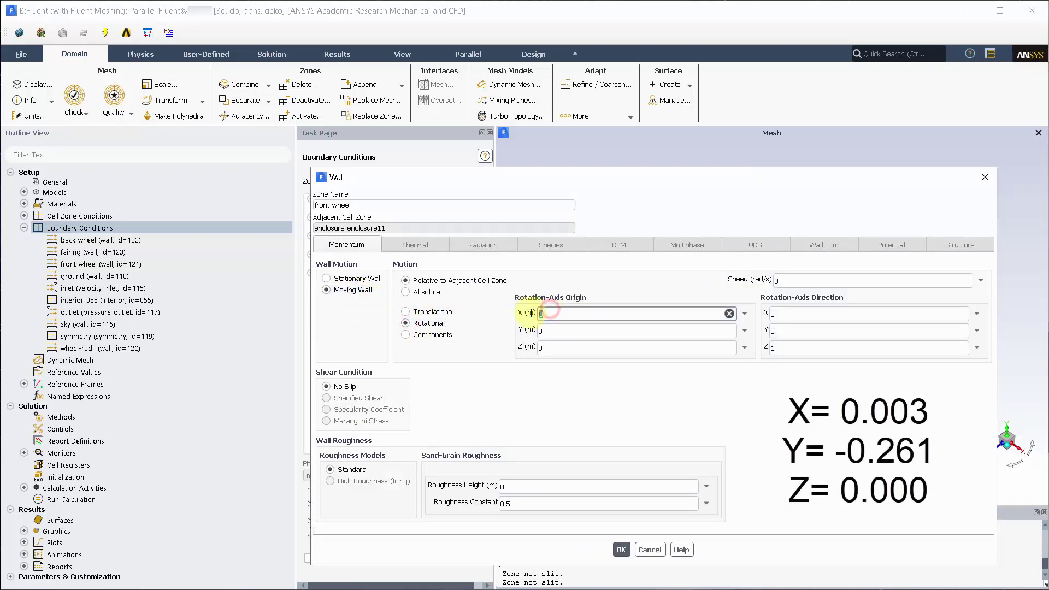
{"action": "left_click", "coordinate": [541, 331]}
{"action": "type", "text": "-.261"}
{"action": "left_click", "coordinate": [543, 347]}
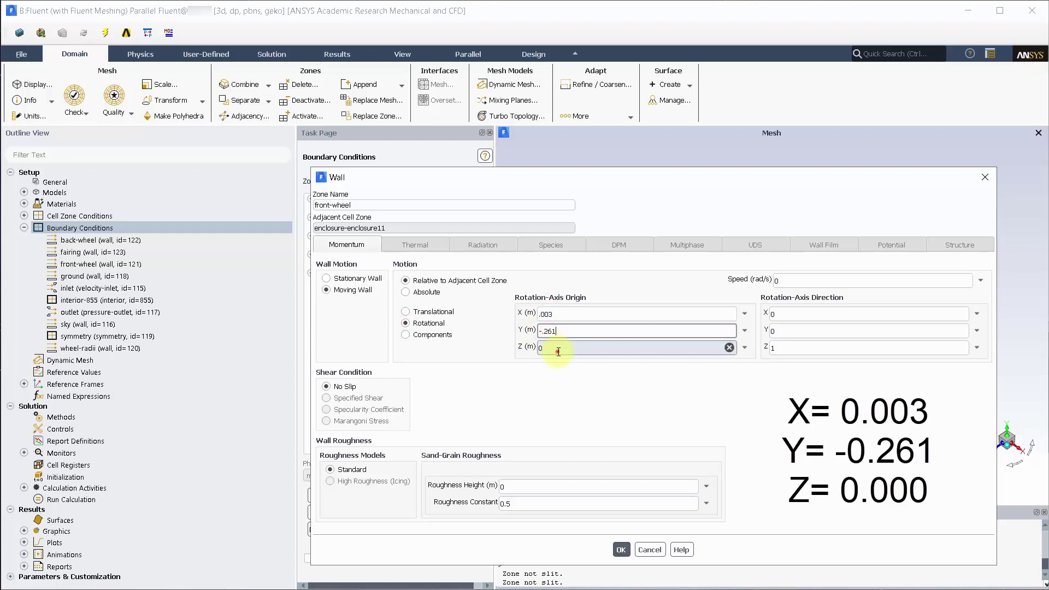
{"action": "left_click", "coordinate": [761, 280]}
{"action": "type", "text": "76.63"}
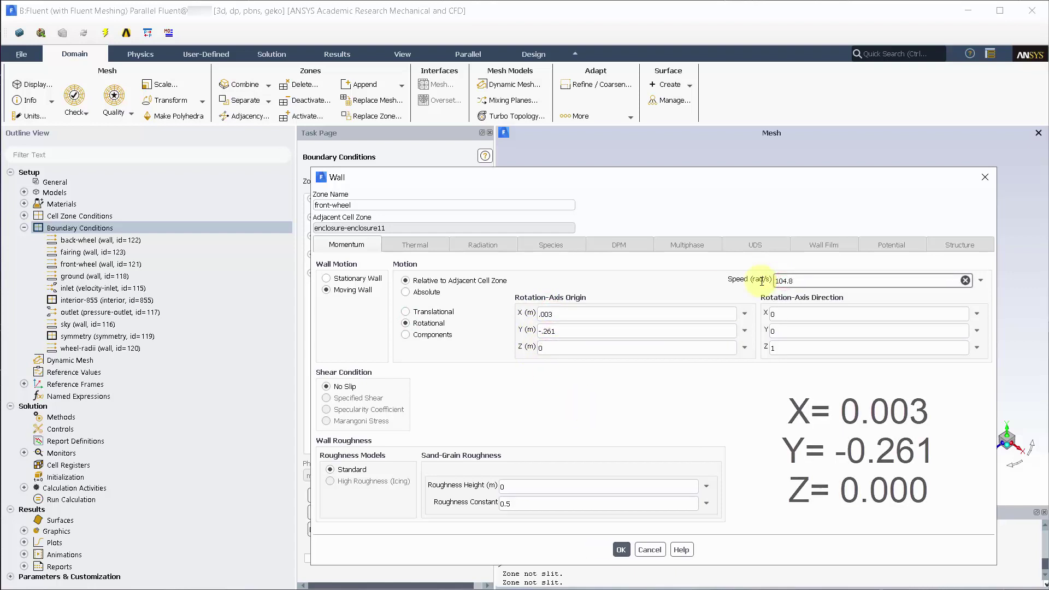
{"action": "left_click", "coordinate": [621, 549]}
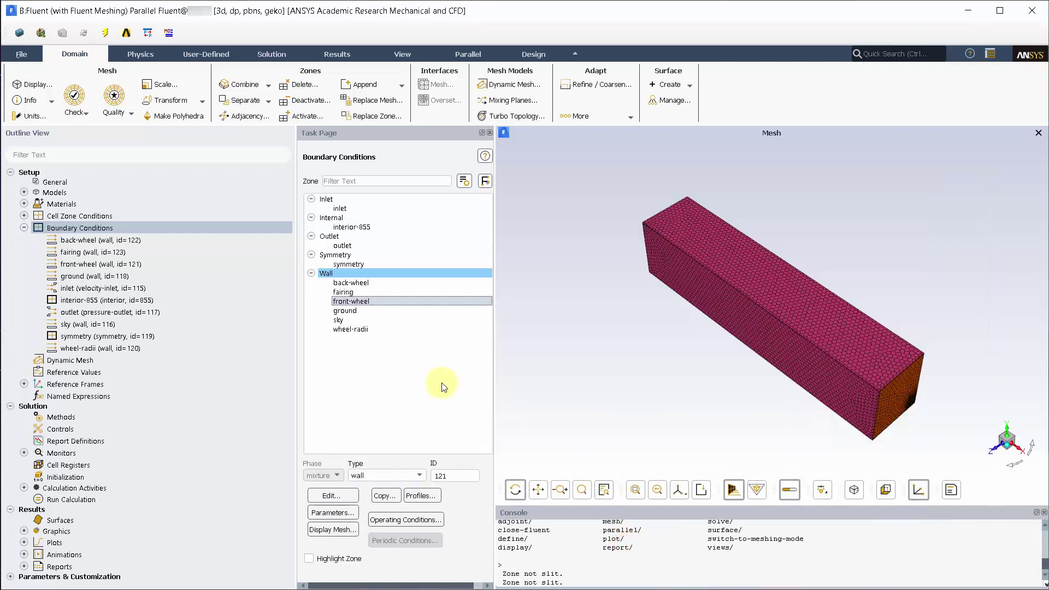
Turn the ground into a moving wall and select its speed value for editing
{"action": "double_click", "coordinate": [345, 311]}
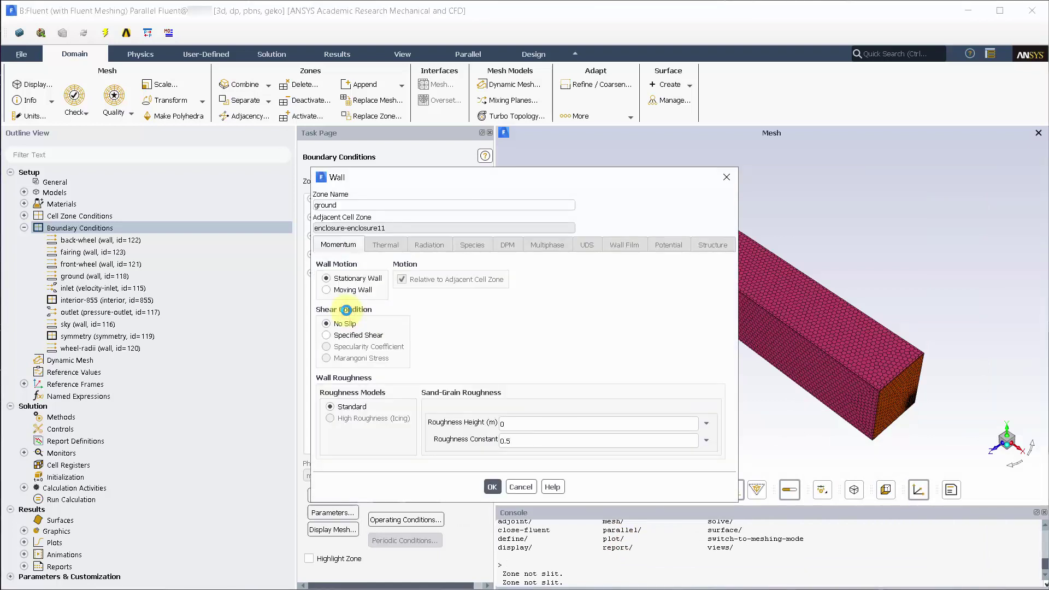
{"action": "left_click", "coordinate": [342, 292]}
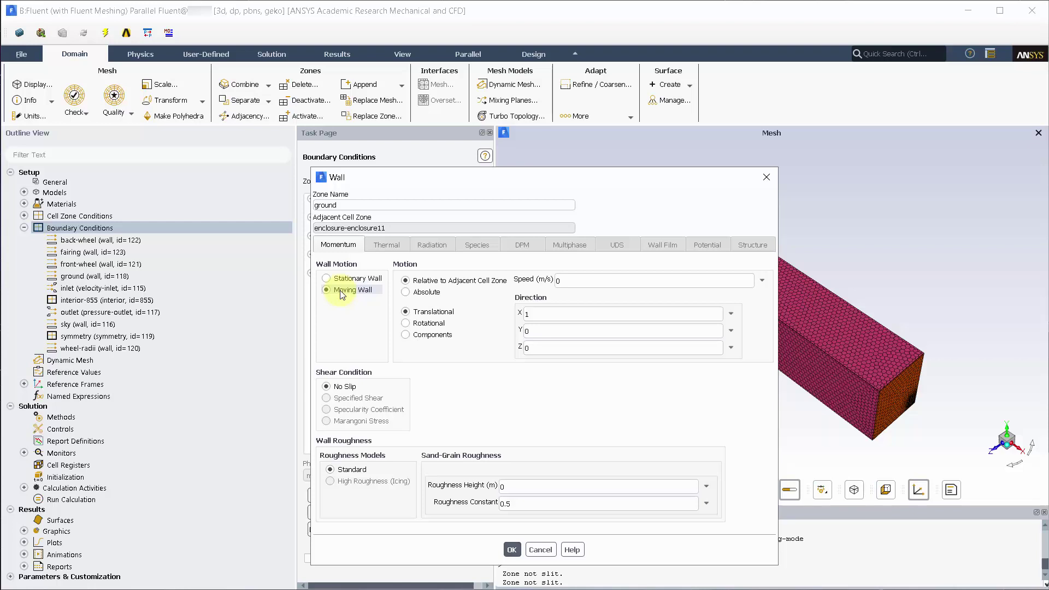
{"action": "double_click", "coordinate": [559, 280]}
Apply a 27.7 m/s ground speed and make the sky a moving wall at 27.78 m/s
{"action": "type", "text": "27.78"}
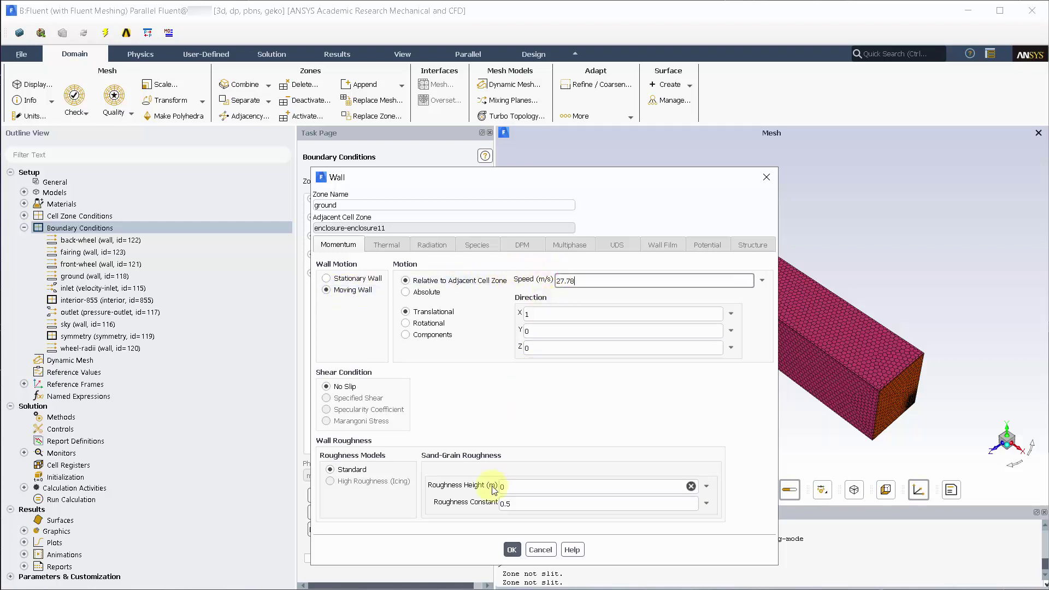
{"action": "left_click", "coordinate": [511, 550]}
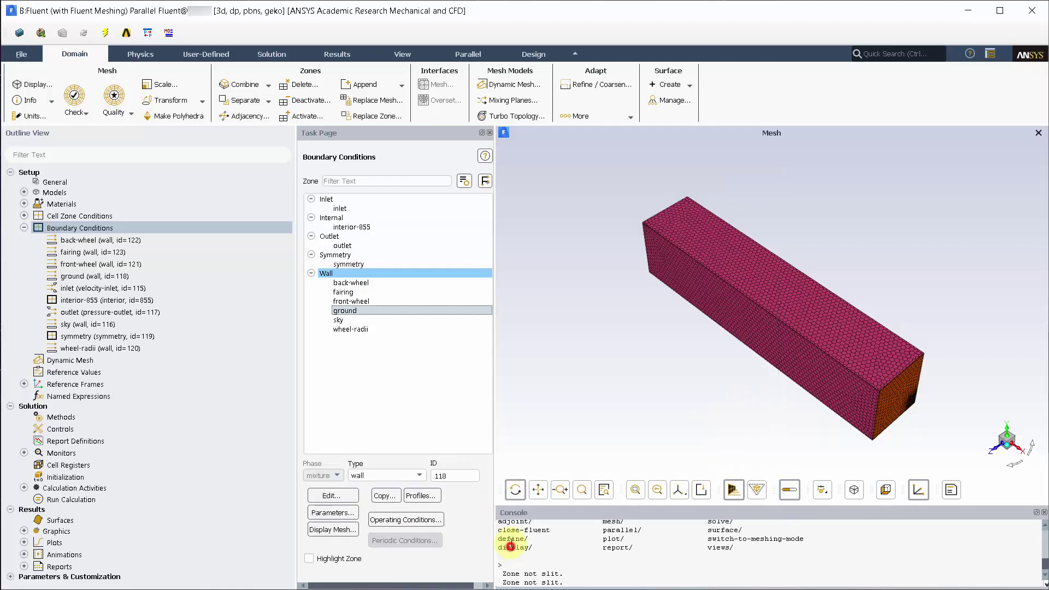
{"action": "double_click", "coordinate": [342, 320]}
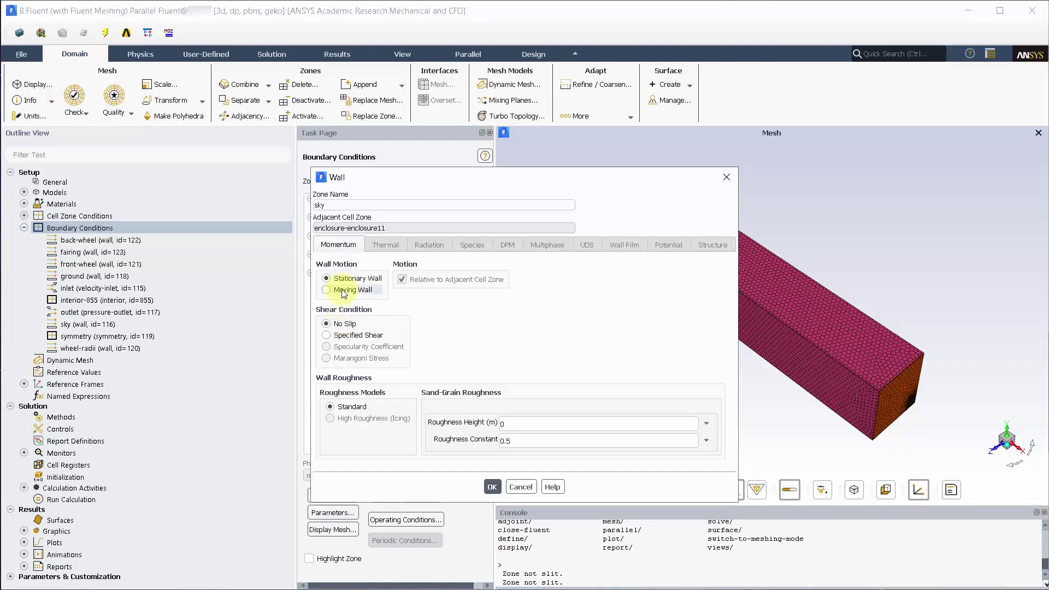
{"action": "left_click", "coordinate": [338, 289]}
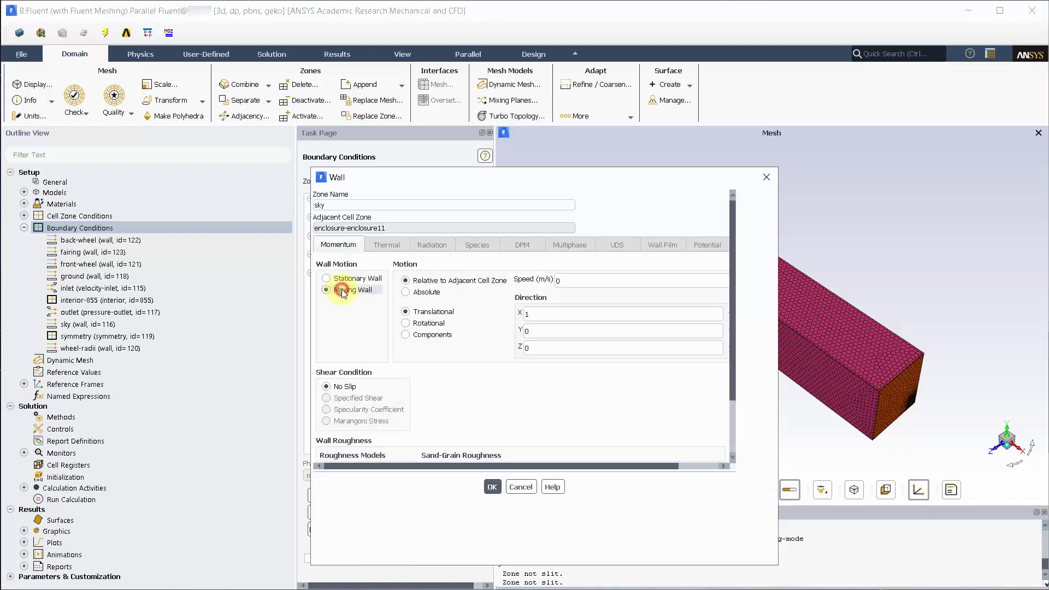
{"action": "double_click", "coordinate": [562, 280]}
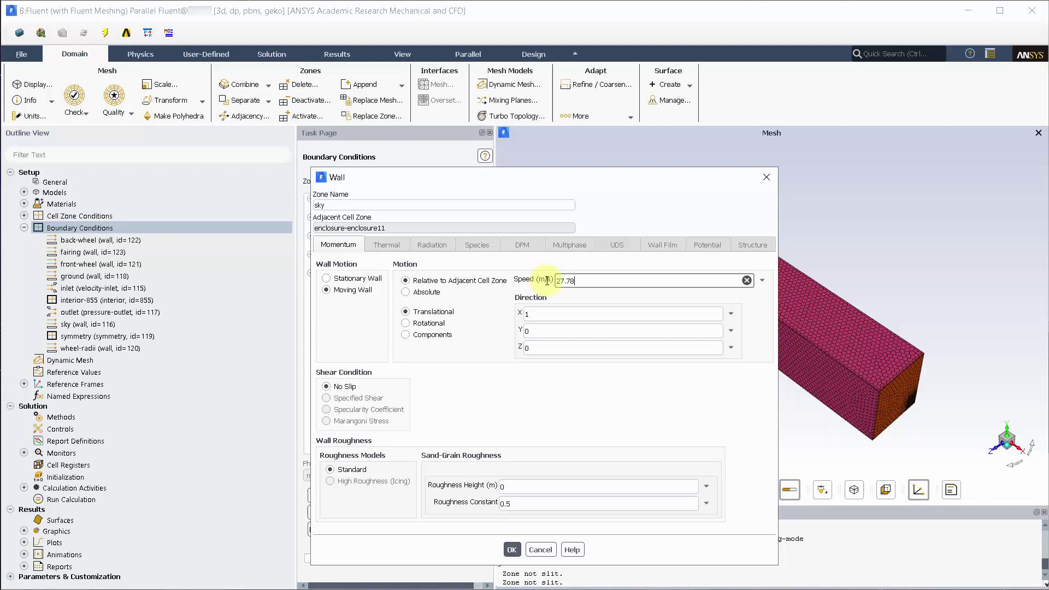
{"action": "left_click", "coordinate": [511, 550]}
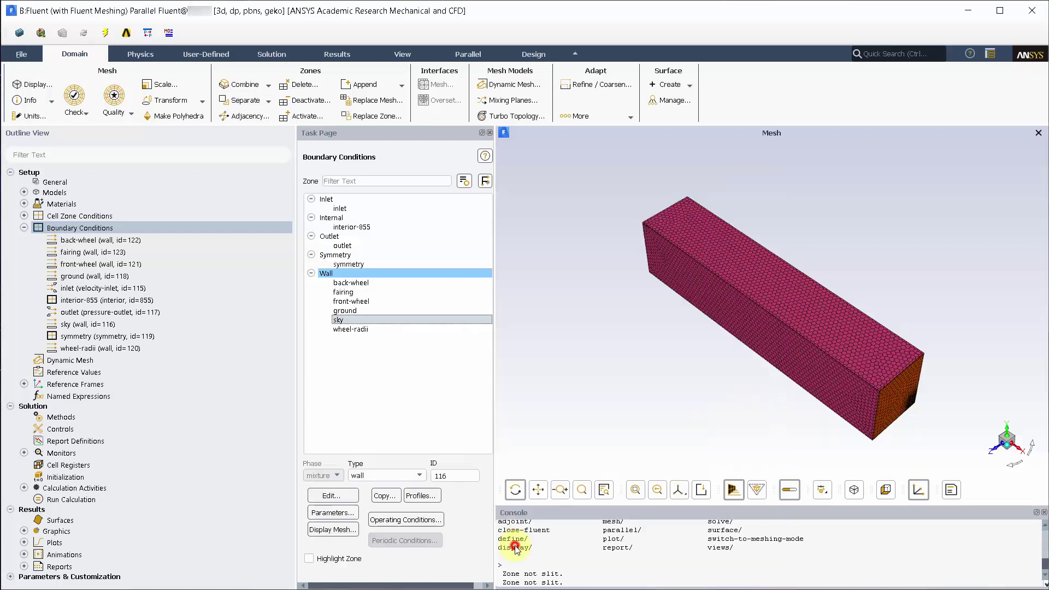
Make wheel-radii a moving wall translating along X at 27.78 m/s
{"action": "left_click", "coordinate": [372, 330]}
{"action": "double_click", "coordinate": [371, 329]}
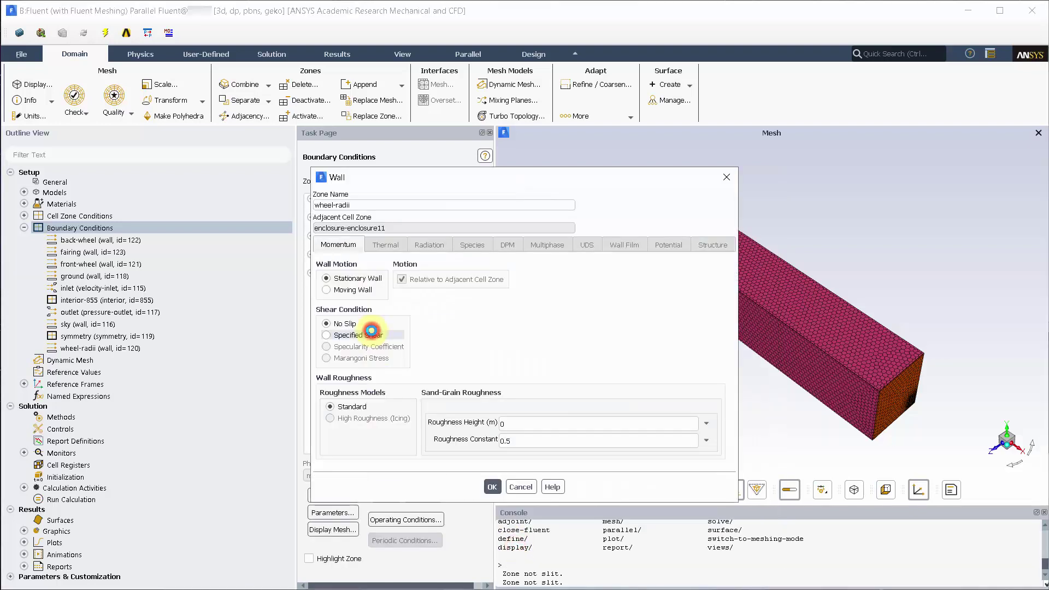
{"action": "left_click", "coordinate": [353, 289]}
{"action": "double_click", "coordinate": [568, 280]}
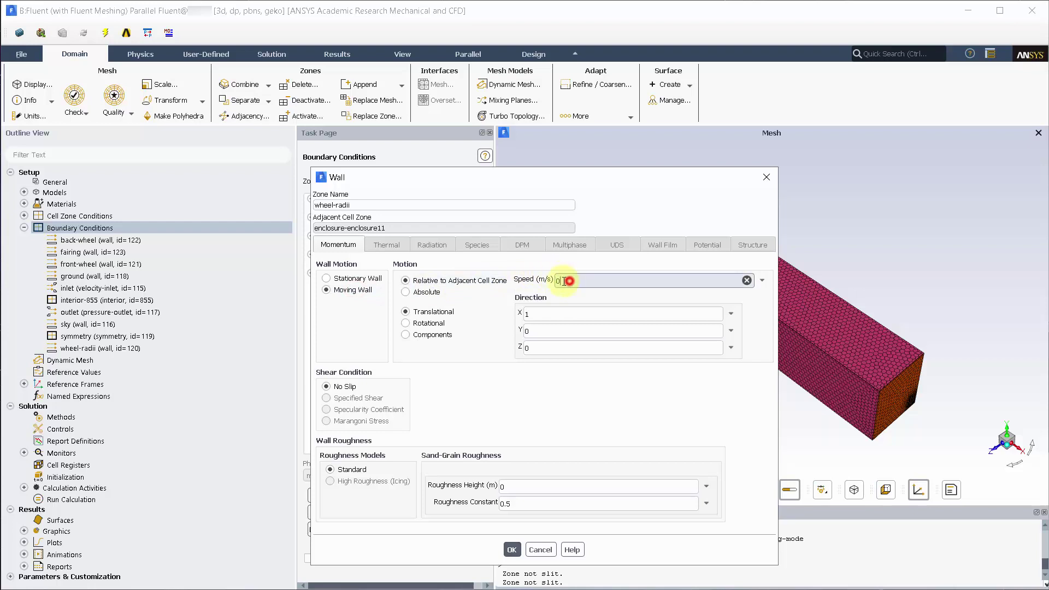
{"action": "type", "text": "27.78"}
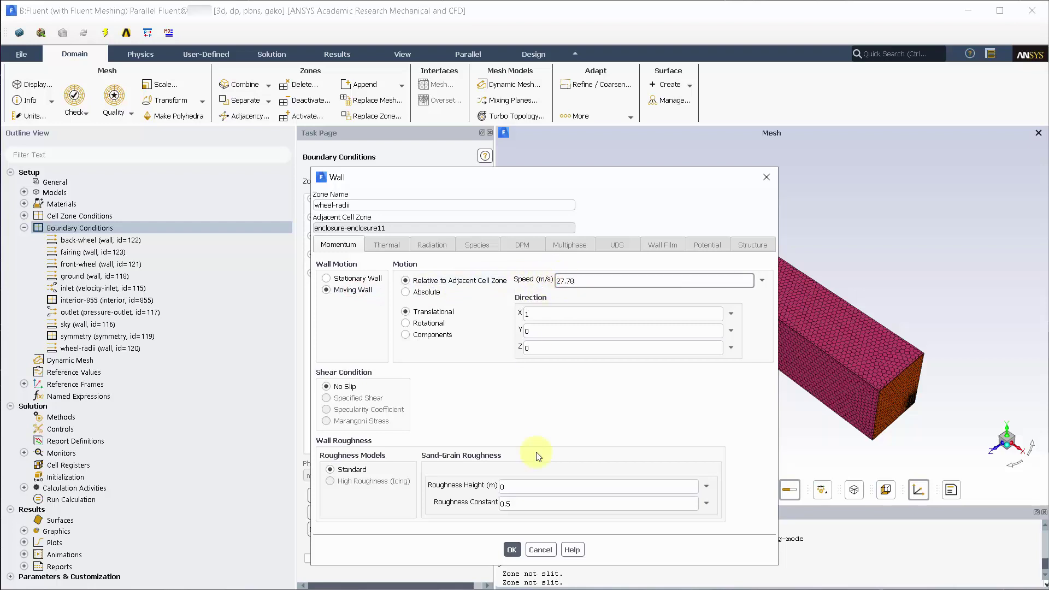
{"action": "left_click", "coordinate": [511, 550]}
Set the reference area to 0.9897416 m2 and the reference velocity to 27.78 m/s
{"action": "left_click", "coordinate": [24, 228]}
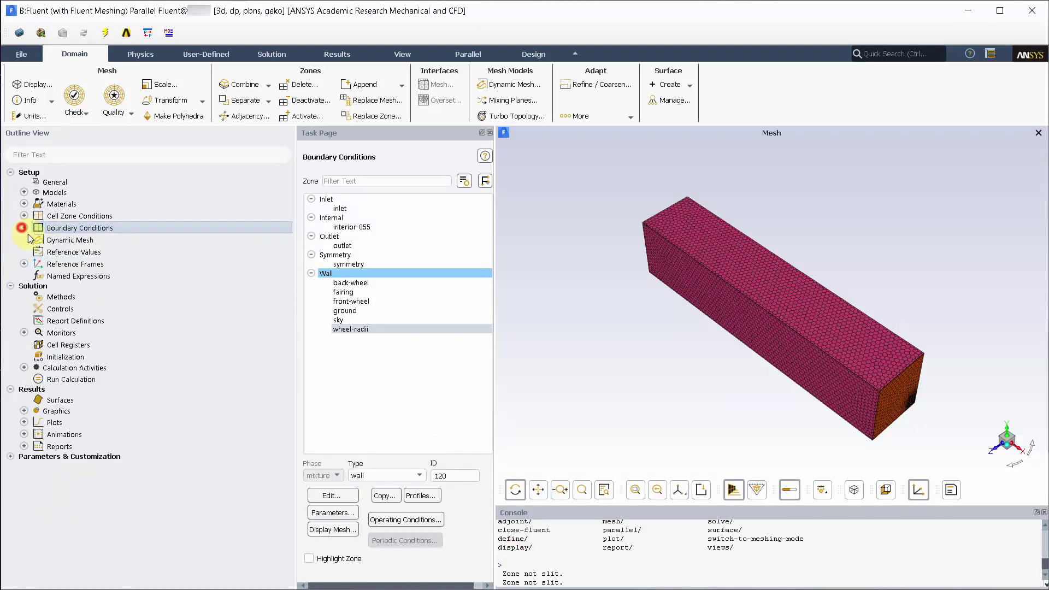
{"action": "left_click", "coordinate": [73, 252]}
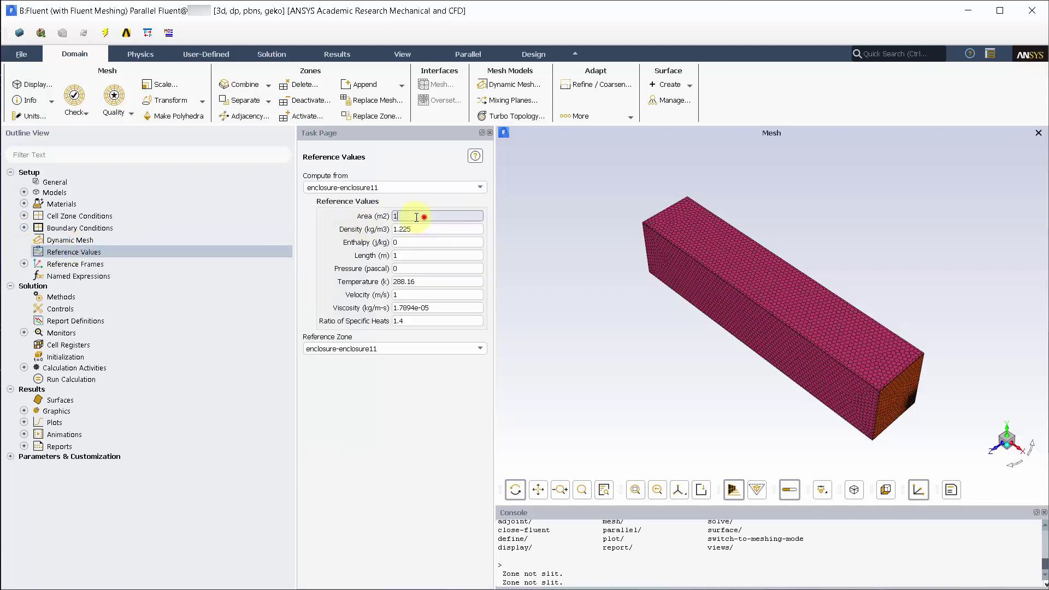
{"action": "double_click", "coordinate": [416, 217]}
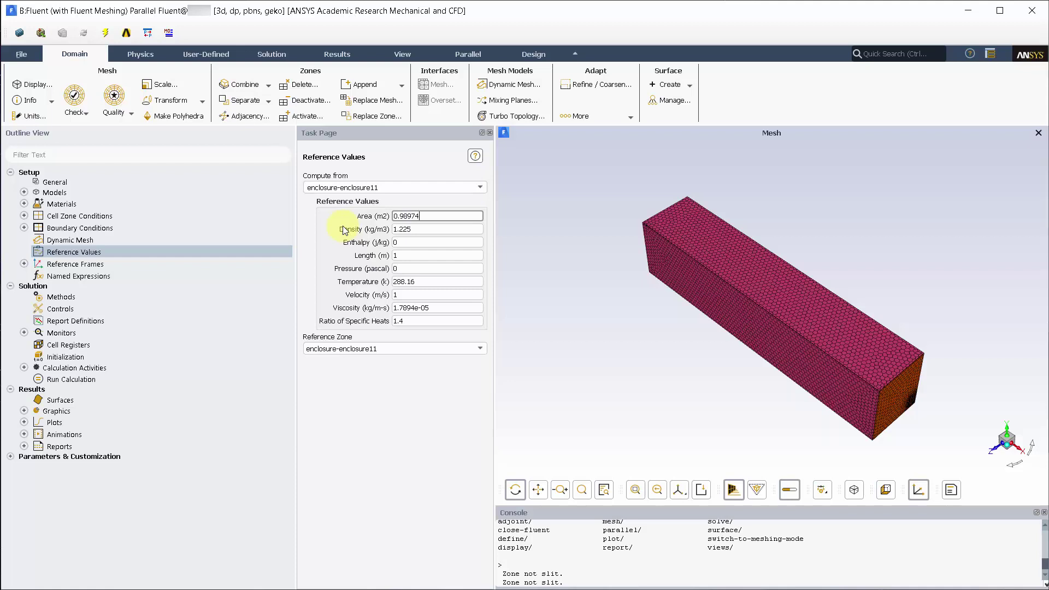
{"action": "double_click", "coordinate": [394, 295]}
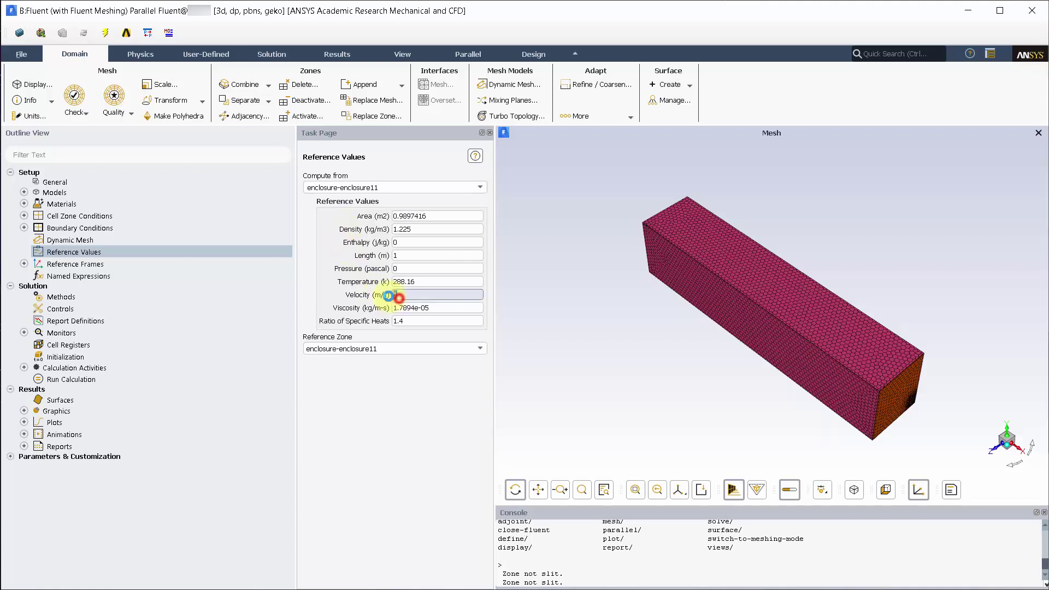
{"action": "type", "text": "27.78"}
{"action": "left_click", "coordinate": [403, 386]}
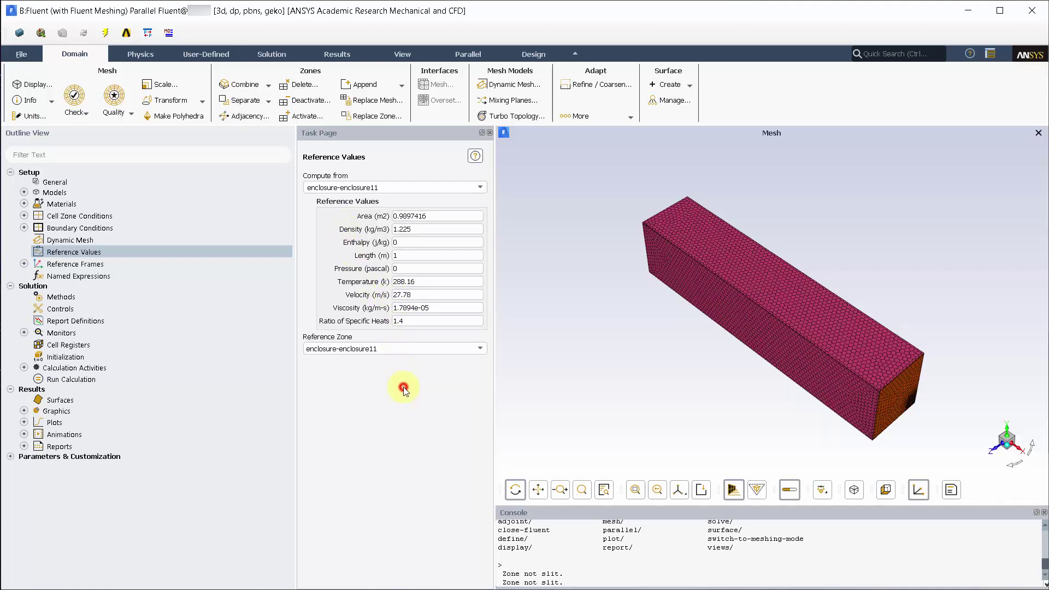
{"action": "left_click", "coordinate": [107, 320]}
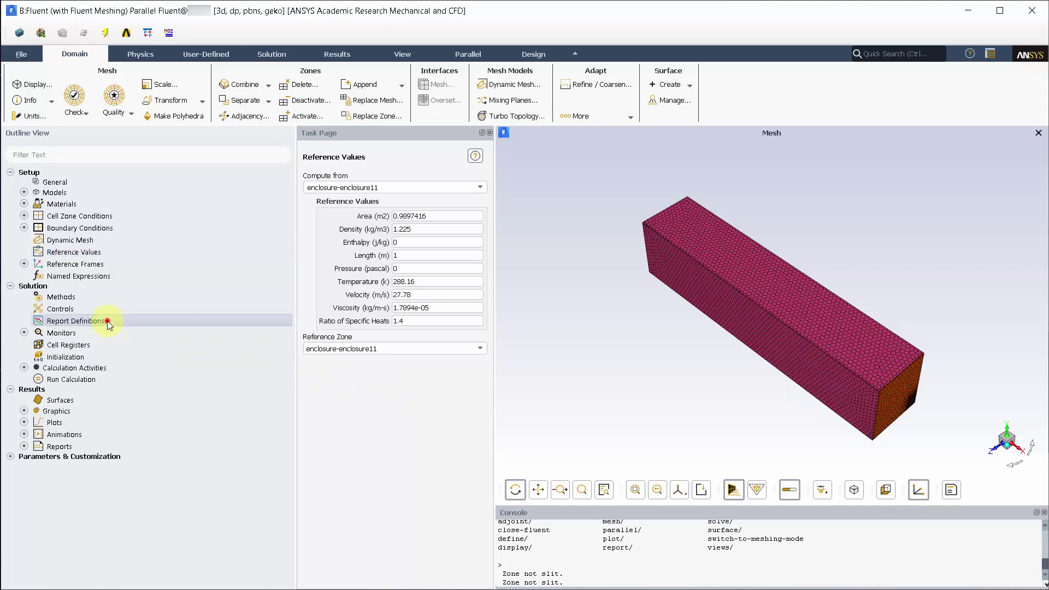
Create drag report report-def-cd on back-wheel and fairing, written to file, plot and console
{"action": "right_click", "coordinate": [107, 320]}
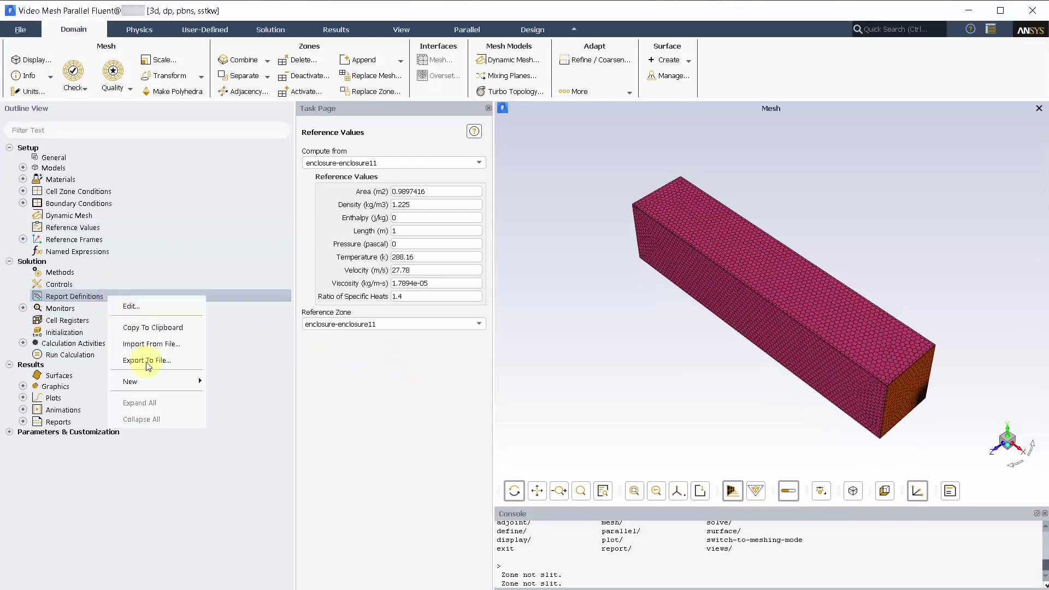
{"action": "left_click", "coordinate": [161, 382]}
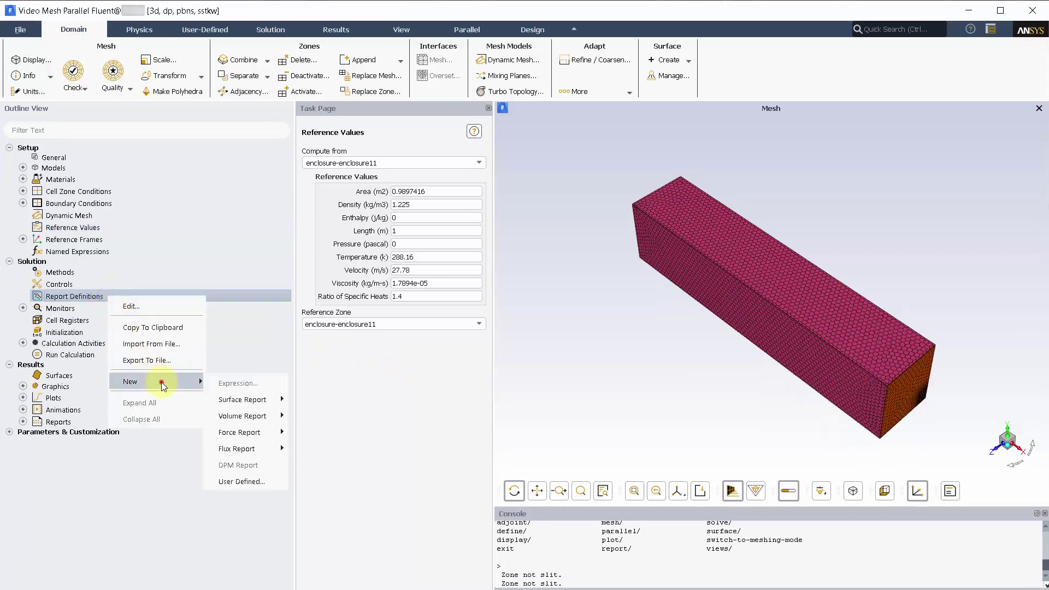
{"action": "mouse_move", "coordinate": [249, 430]}
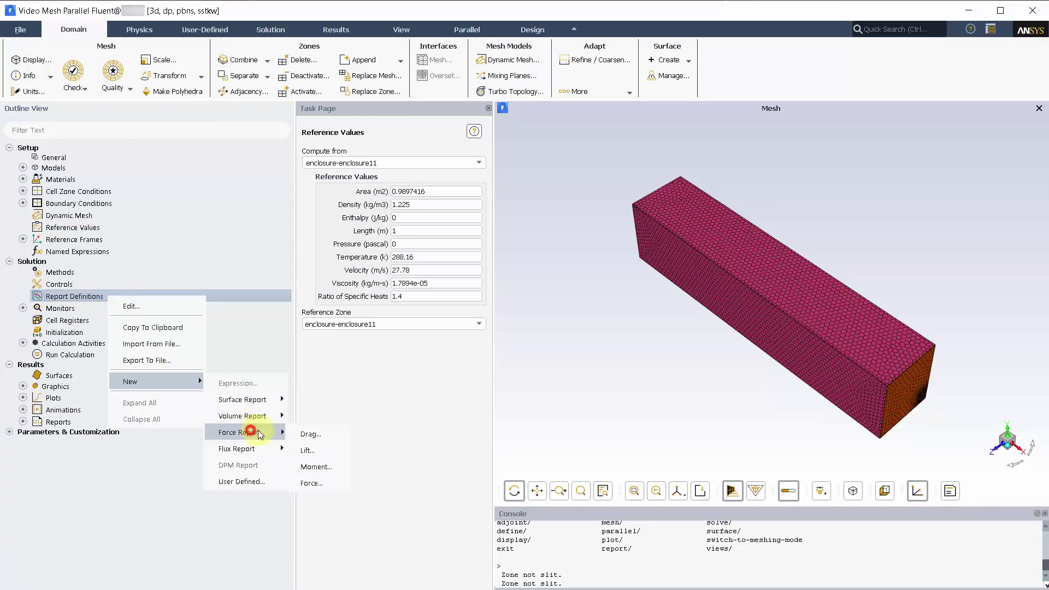
{"action": "left_click", "coordinate": [304, 430]}
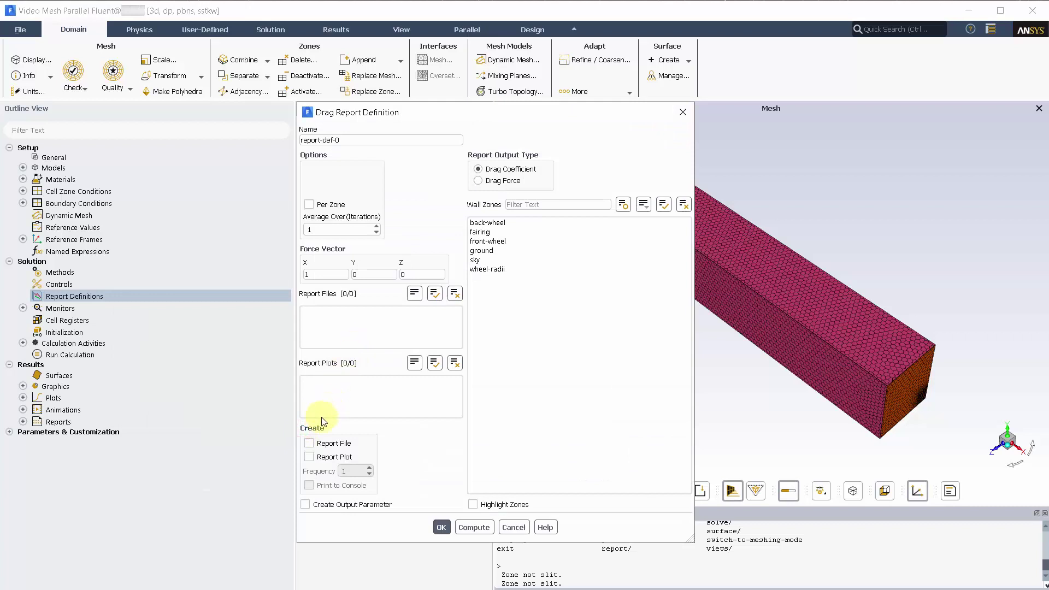
{"action": "left_click", "coordinate": [308, 443]}
{"action": "left_click", "coordinate": [308, 457]}
{"action": "left_click", "coordinate": [308, 485]}
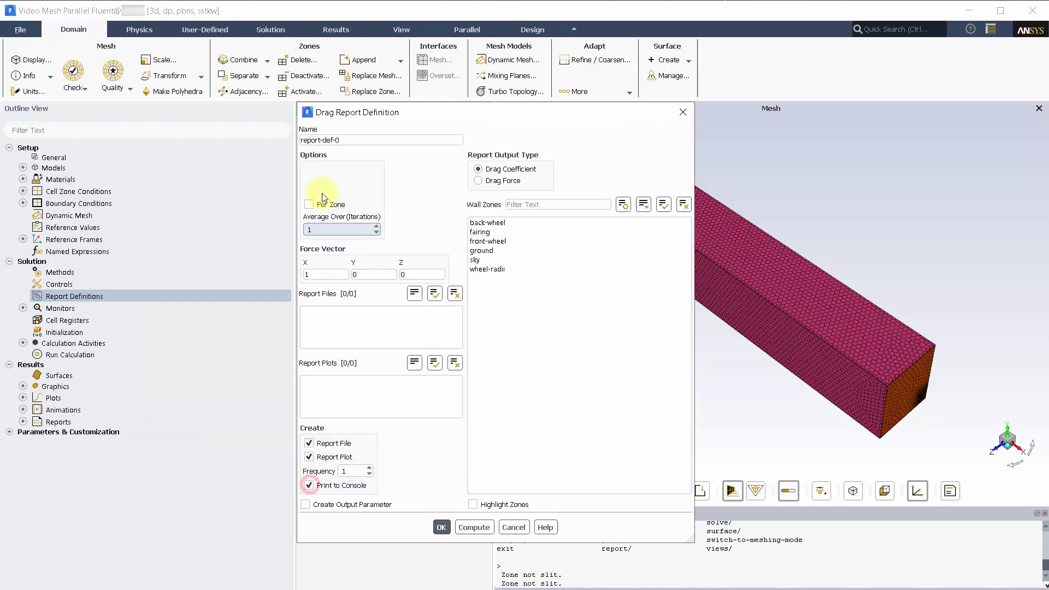
{"action": "left_click", "coordinate": [353, 141]}
{"action": "key", "text": "BackSpace"}
{"action": "type", "text": "cd"}
{"action": "left_click", "coordinate": [484, 222]}
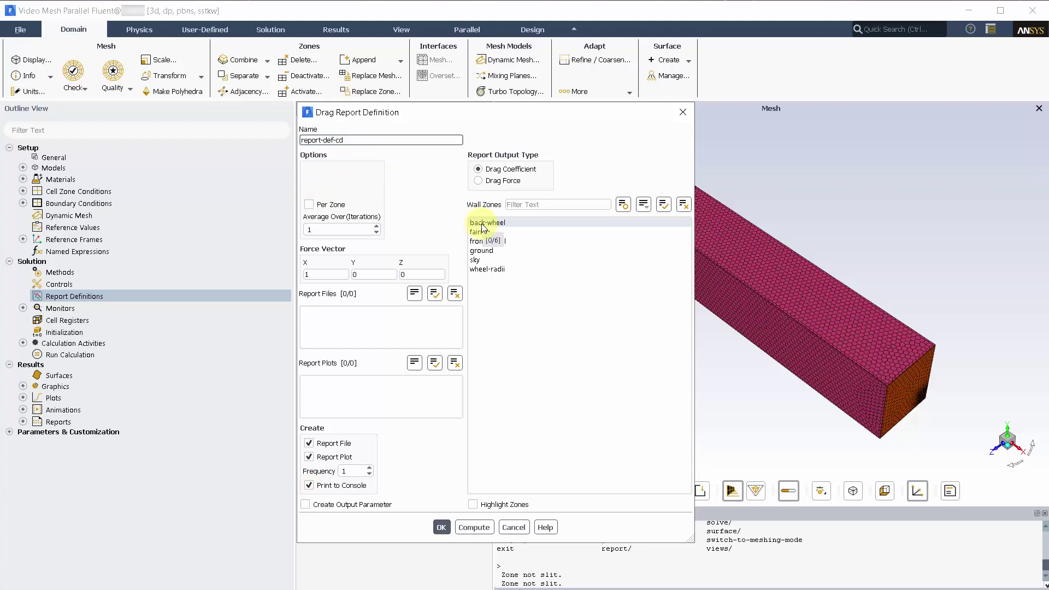
{"action": "left_click", "coordinate": [486, 232]}
{"action": "left_click", "coordinate": [440, 527]}
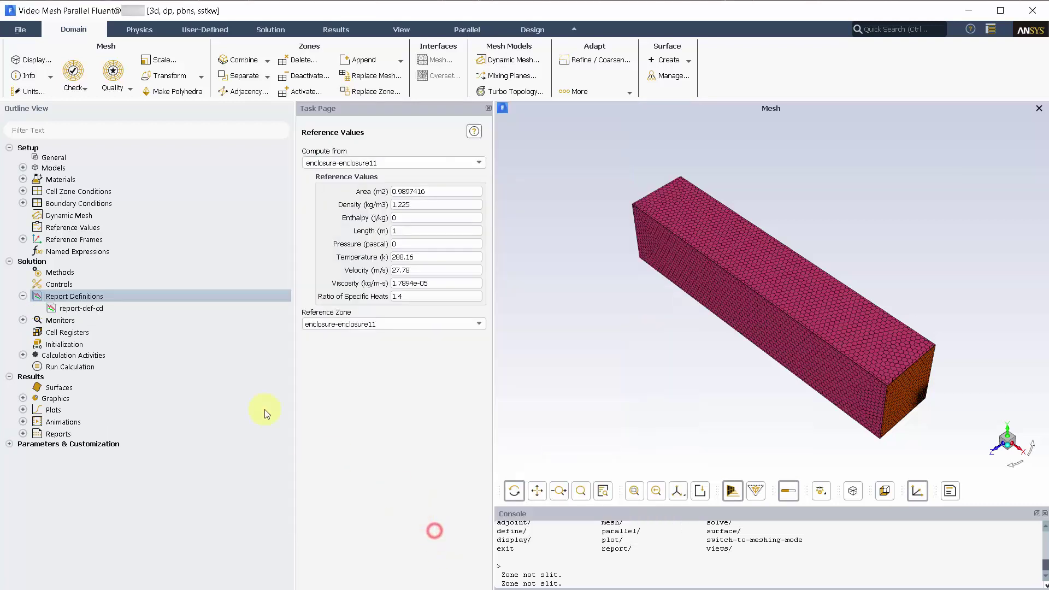
Create lift report report-def-cl on back-wheel through front-wheel, written to file, plot and console
{"action": "right_click", "coordinate": [101, 299]}
{"action": "mouse_move", "coordinate": [190, 376]}
{"action": "mouse_move", "coordinate": [240, 433]}
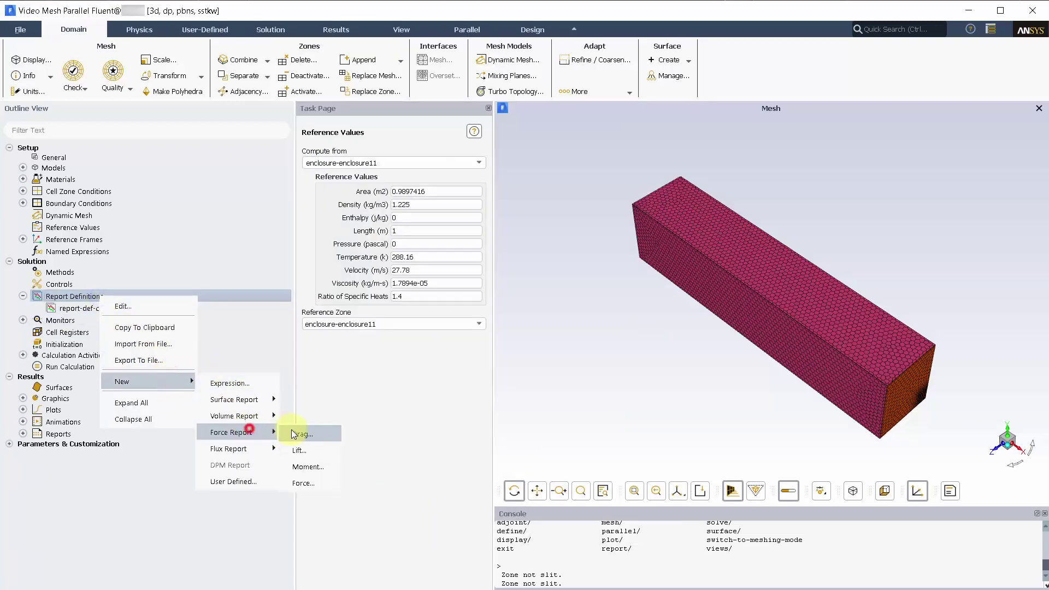
{"action": "left_click", "coordinate": [300, 447]}
{"action": "left_click", "coordinate": [308, 443]}
{"action": "left_click", "coordinate": [308, 457]}
{"action": "left_click", "coordinate": [308, 485]}
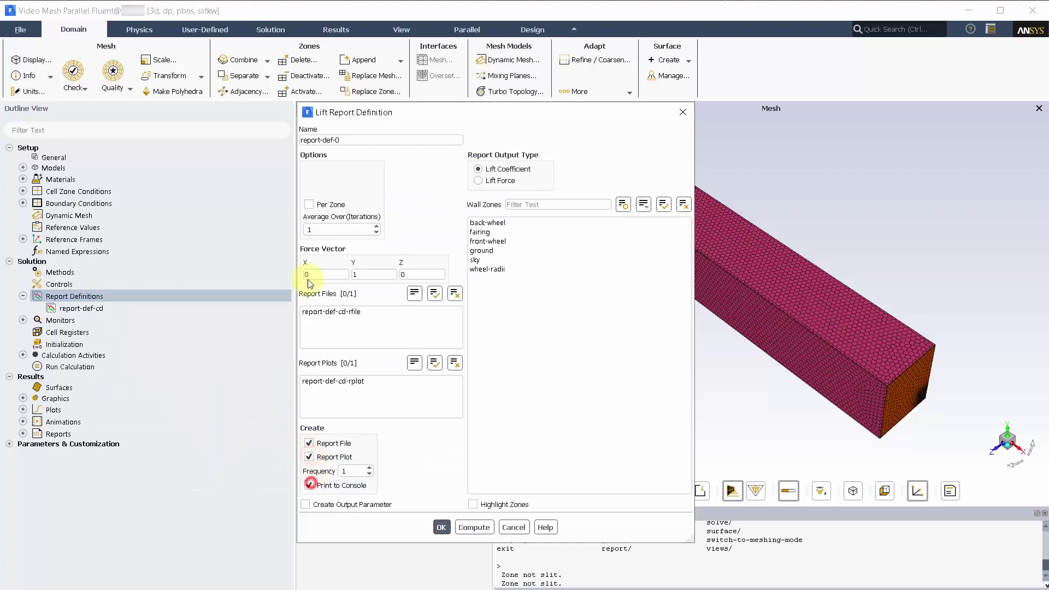
{"action": "left_click", "coordinate": [348, 140]}
{"action": "key", "text": "BackSpace"}
{"action": "type", "text": "cl"}
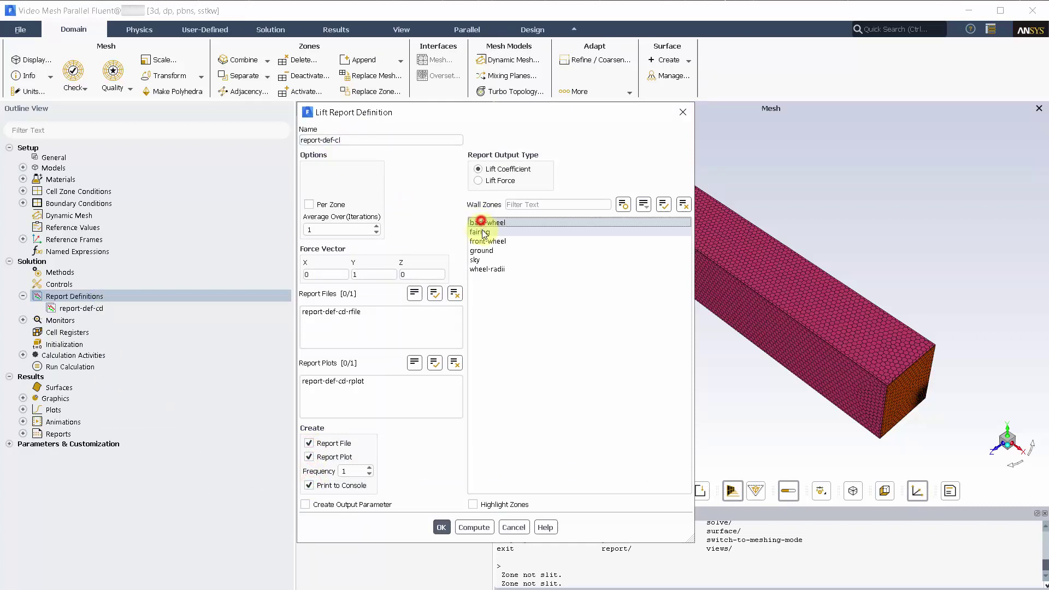
{"action": "left_click_drag", "start_coordinate": [481, 230], "coordinate": [484, 241]}
{"action": "left_click", "coordinate": [441, 527]}
{"action": "left_click", "coordinate": [23, 296]}
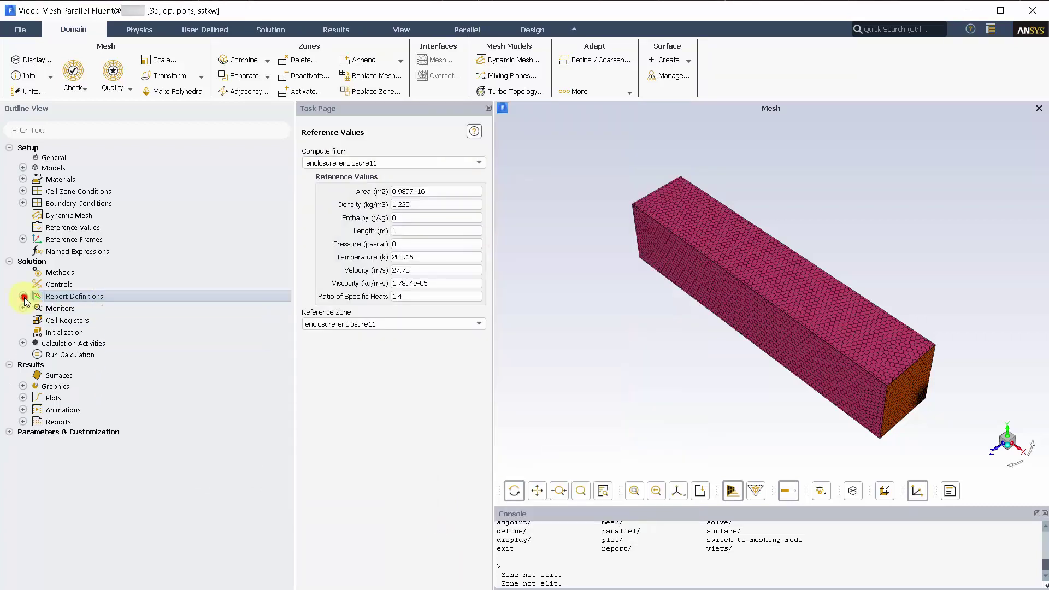
Run hybrid initialization, then set verbosity 1 and 250 iterations for the calculation
{"action": "left_click", "coordinate": [61, 332]}
{"action": "left_click", "coordinate": [384, 202]}
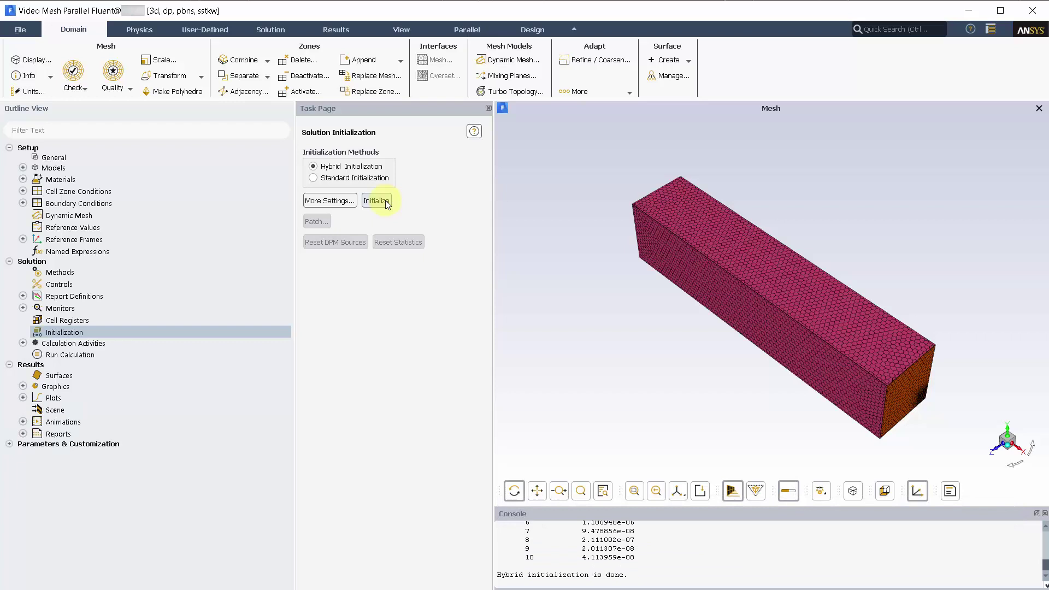
{"action": "left_click", "coordinate": [88, 355]}
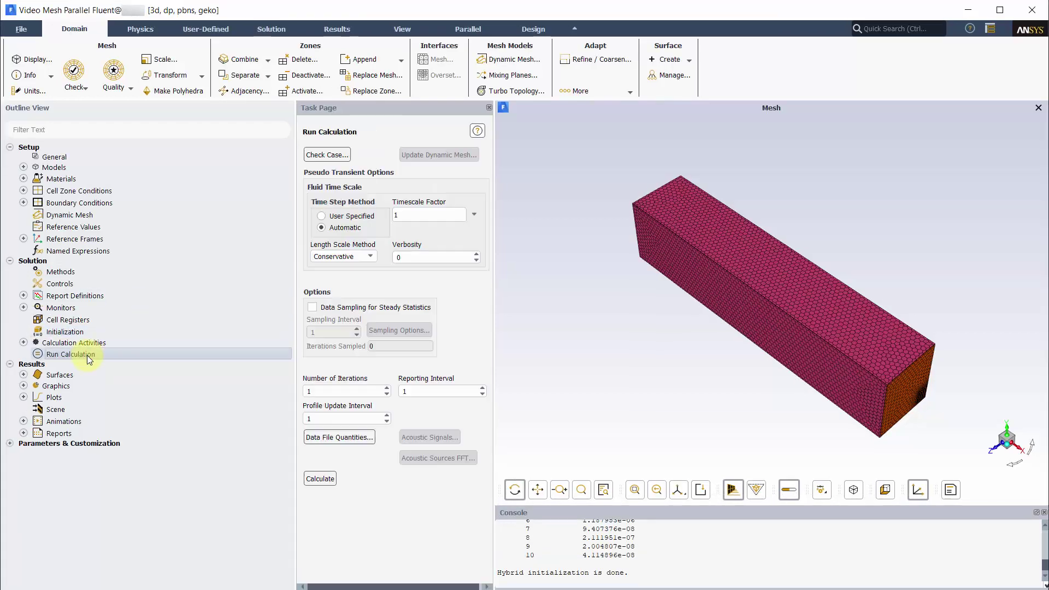
{"action": "double_click", "coordinate": [405, 259]}
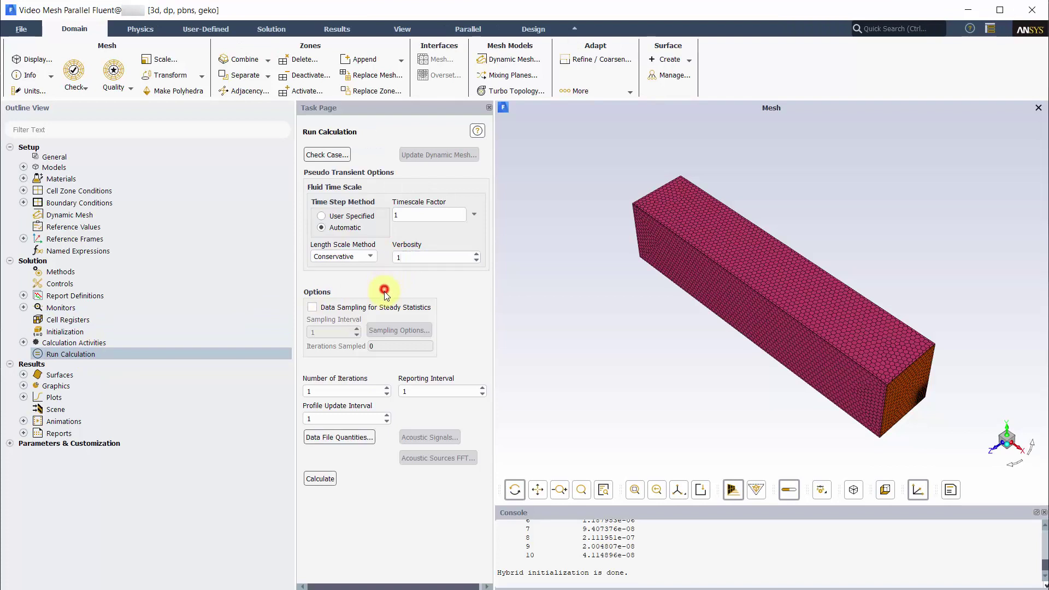
{"action": "left_click_drag", "start_coordinate": [324, 390], "coordinate": [303, 390]}
{"action": "type", "text": "2"}
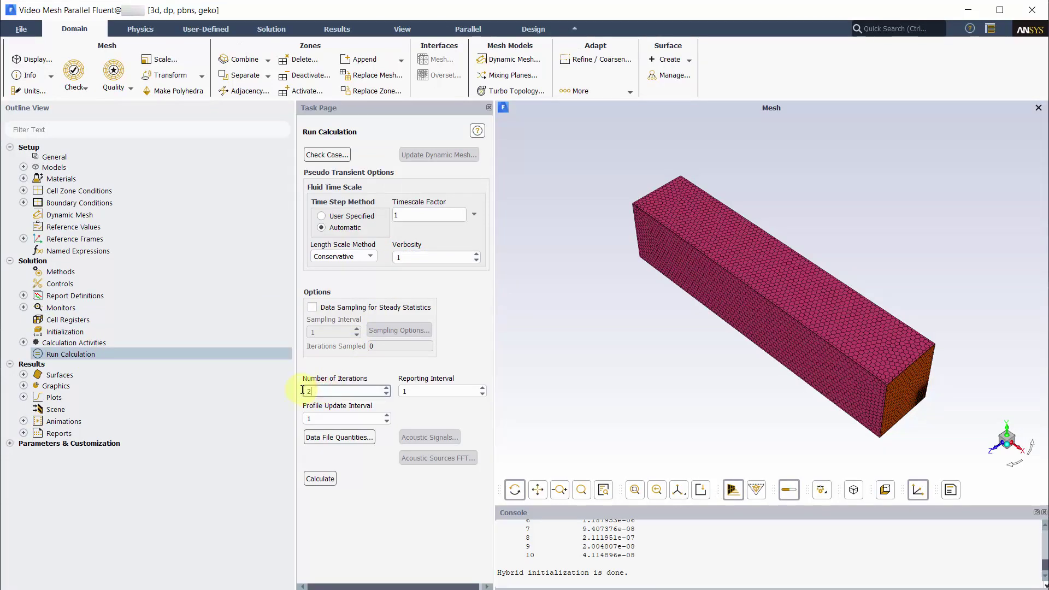
{"action": "type", "text": "50"}
Run the 250-iteration calculation to completion
{"action": "left_click", "coordinate": [317, 477]}
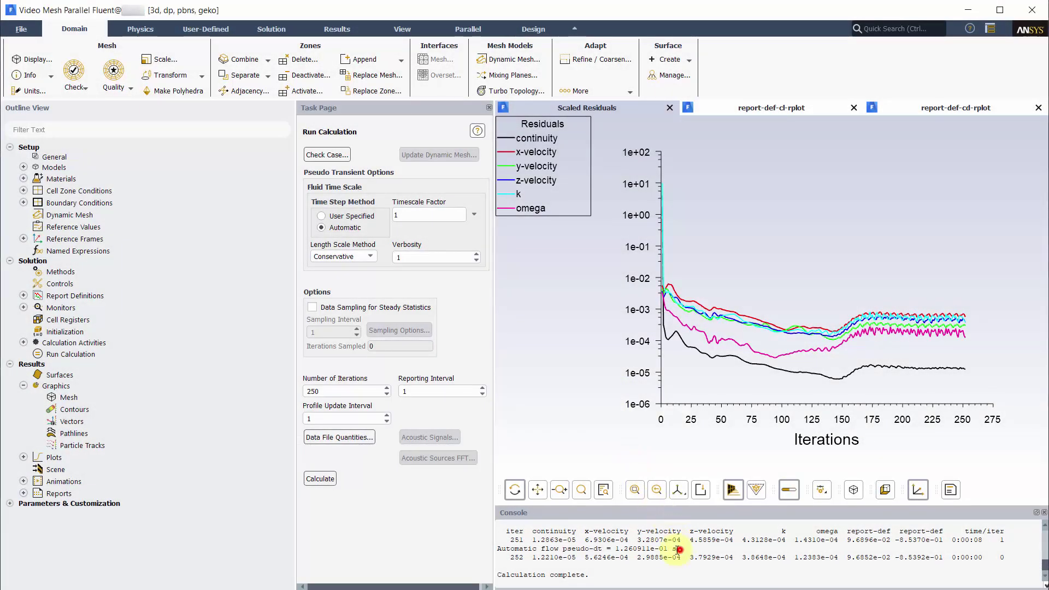
{"action": "left_click_drag", "start_coordinate": [677, 548], "coordinate": [623, 557]}
{"action": "left_click", "coordinate": [622, 557]}
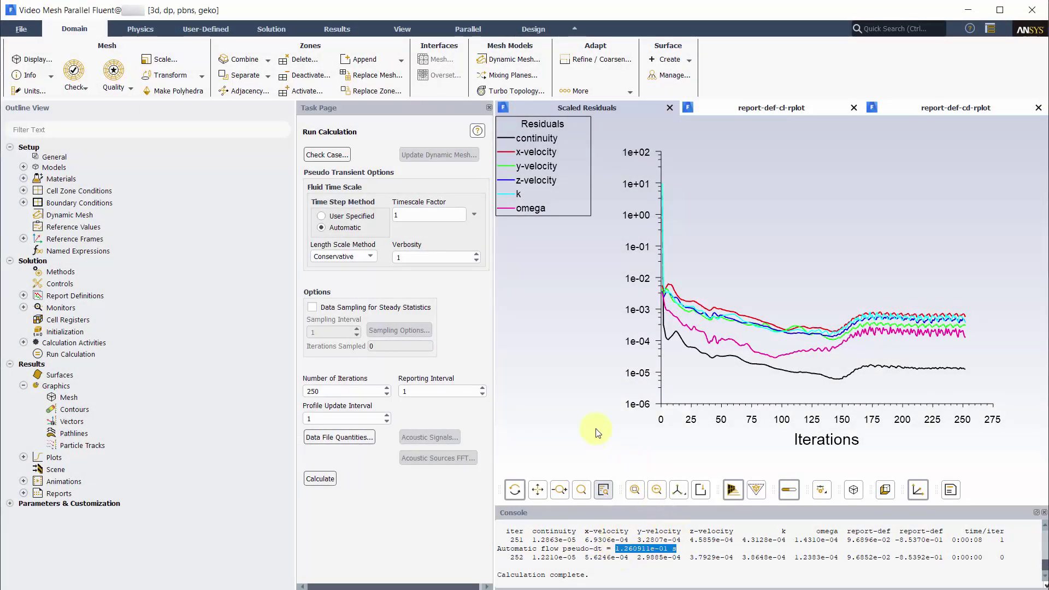
{"action": "left_click", "coordinate": [572, 373]}
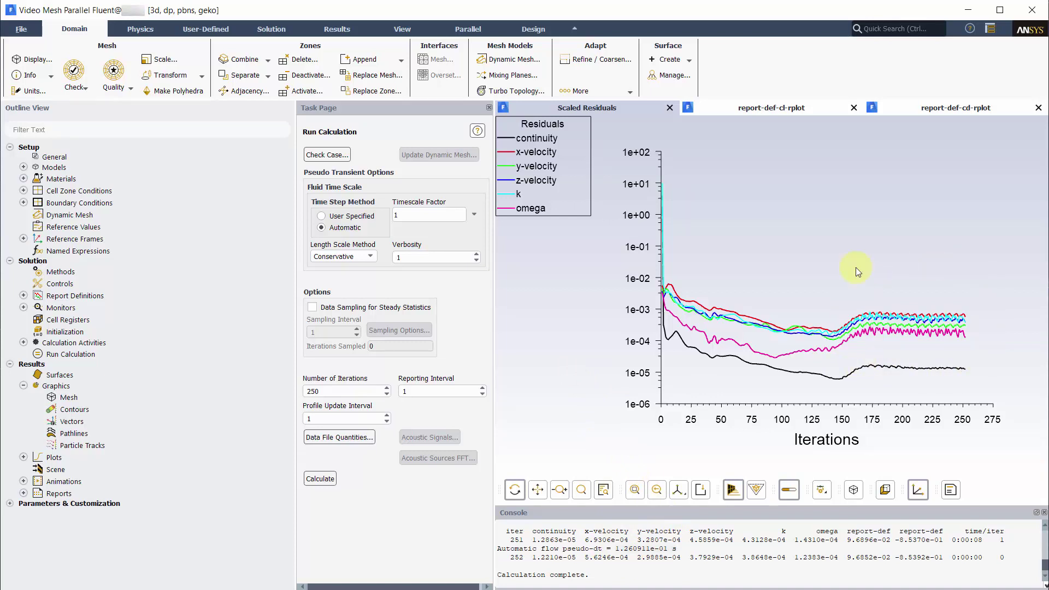
Inspect the lift and drag coefficient plots, with Cl near -0.85 and Cd near 0.097
{"action": "left_click", "coordinate": [798, 109]}
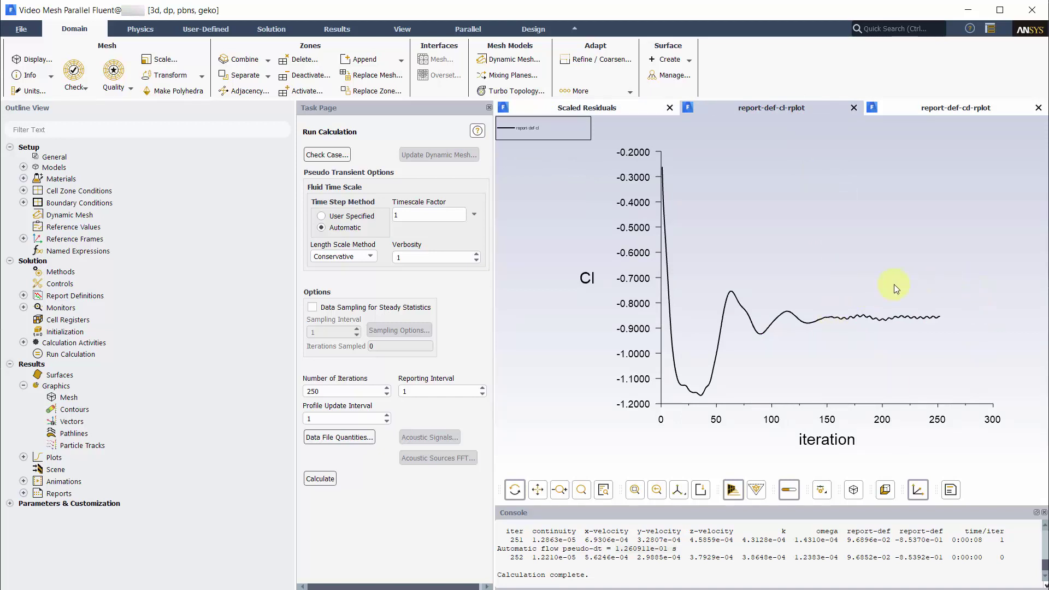
{"action": "left_click", "coordinate": [982, 107]}
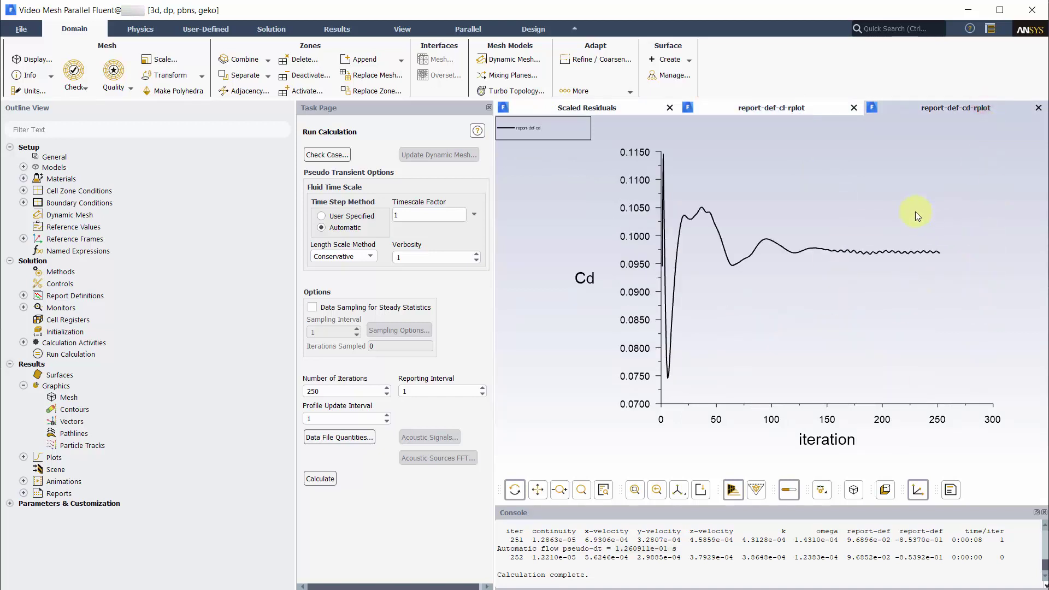
{"action": "right_click", "coordinate": [111, 411]}
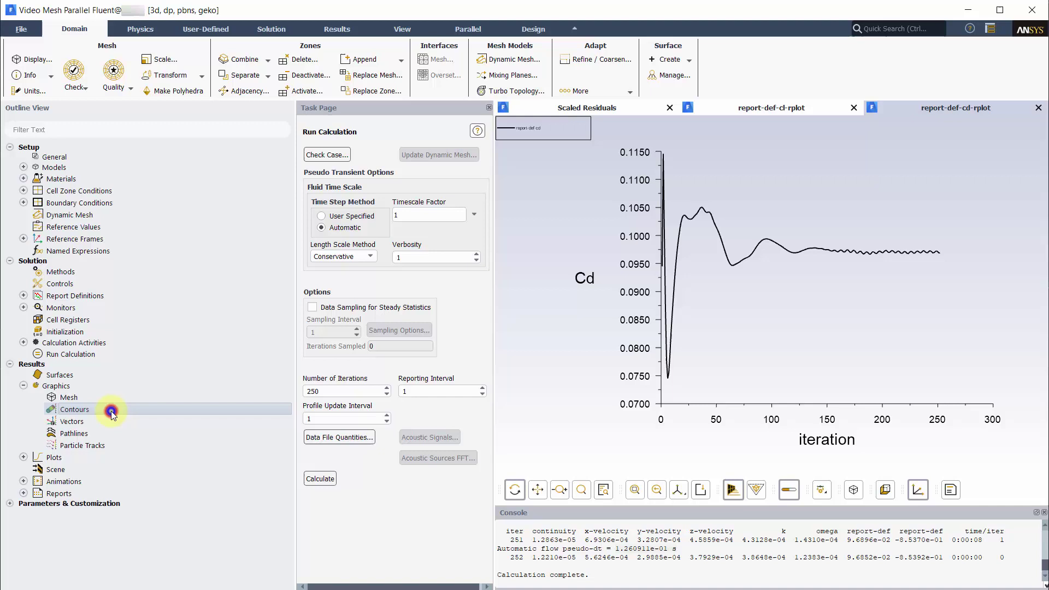
Create and display contour 'shear-stress' of Wall Shear Stress on the fairing, fixed range 0–1 Pa
{"action": "left_click", "coordinate": [136, 435]}
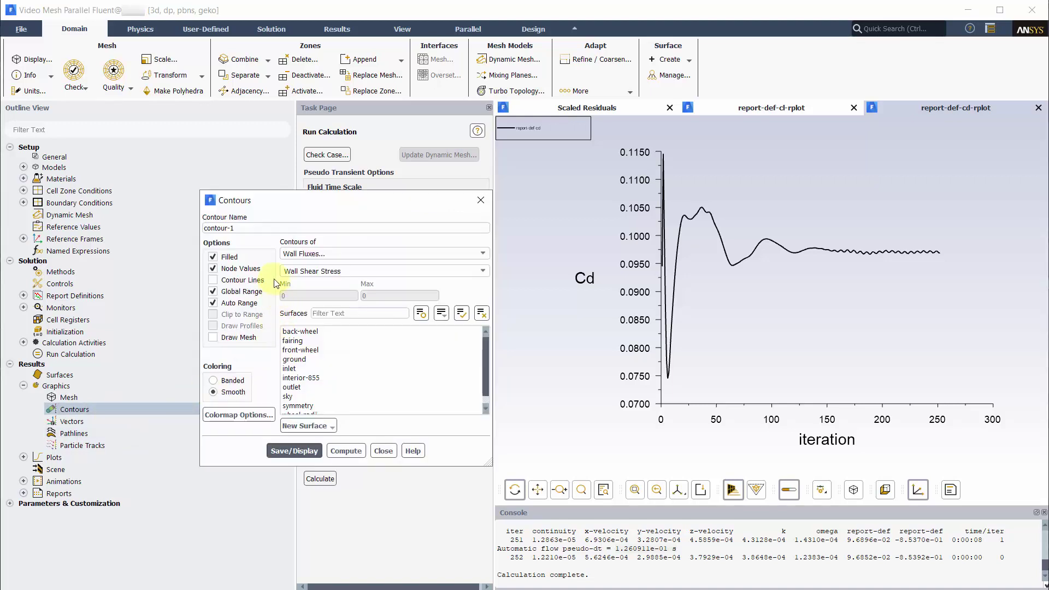
{"action": "triple_click", "coordinate": [256, 229]}
{"action": "type", "text": "sh"}
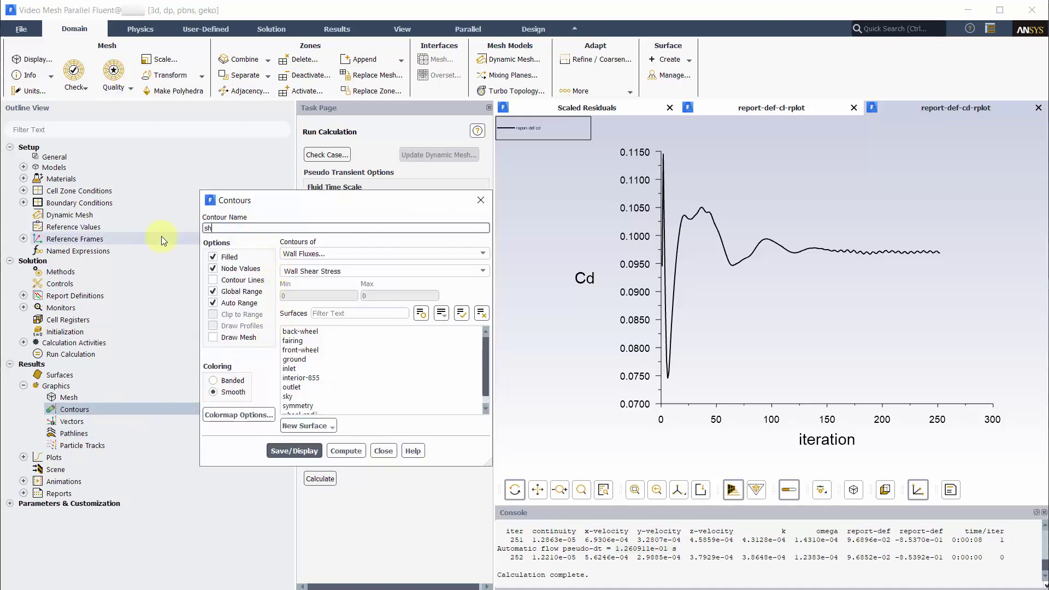
{"action": "type", "text": "ear-stress"}
{"action": "left_click", "coordinate": [213, 303]}
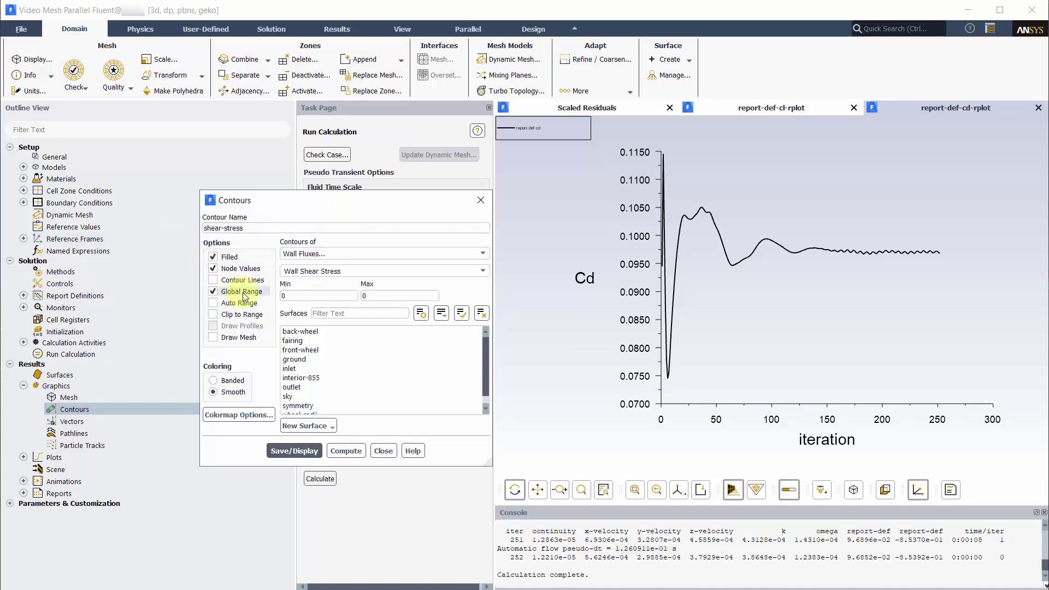
{"action": "double_click", "coordinate": [359, 296]}
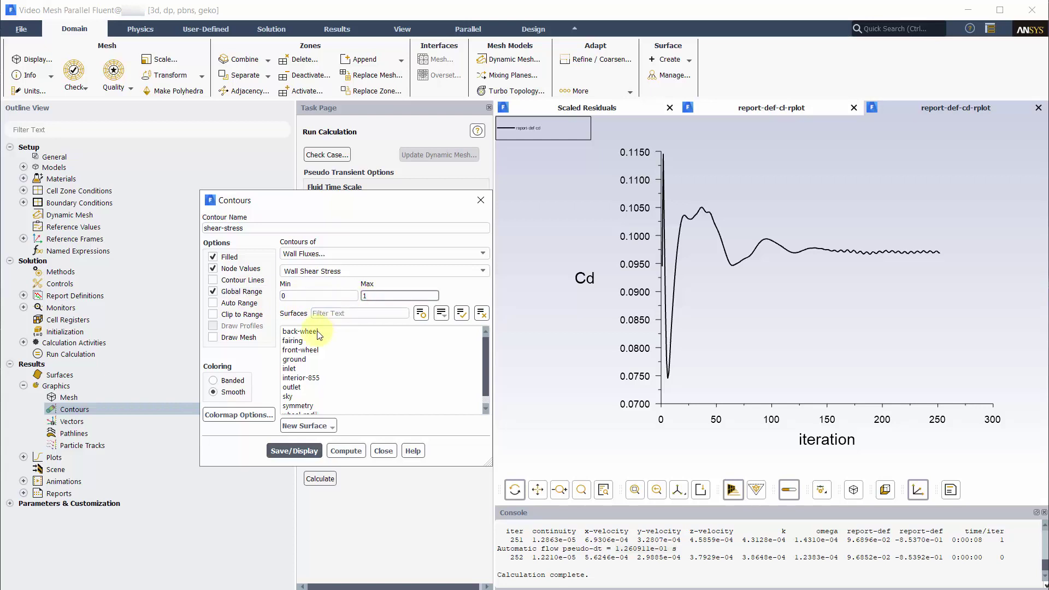
{"action": "left_click", "coordinate": [308, 340]}
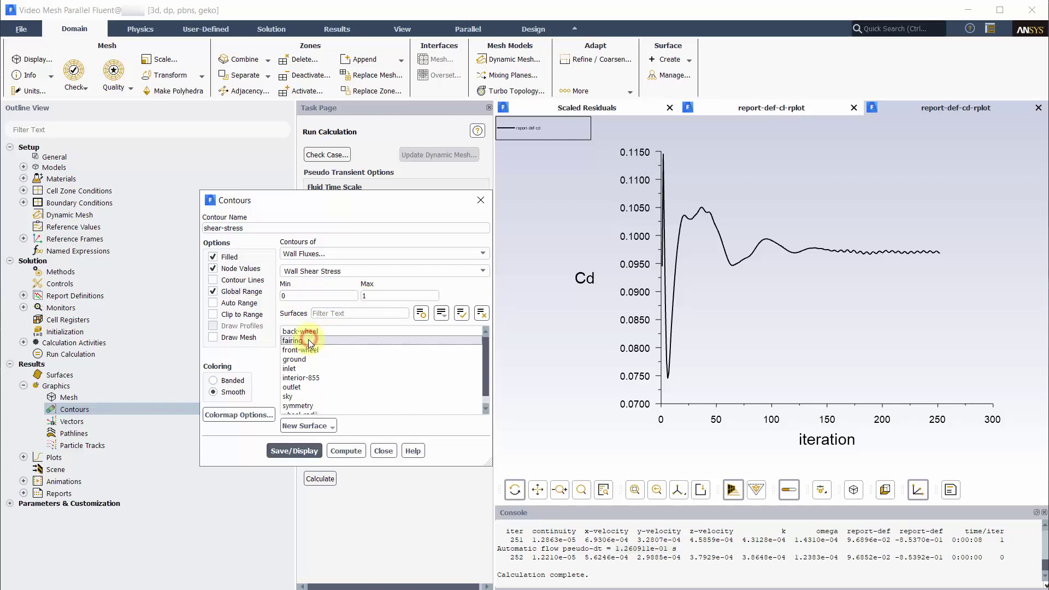
{"action": "left_click", "coordinate": [295, 451]}
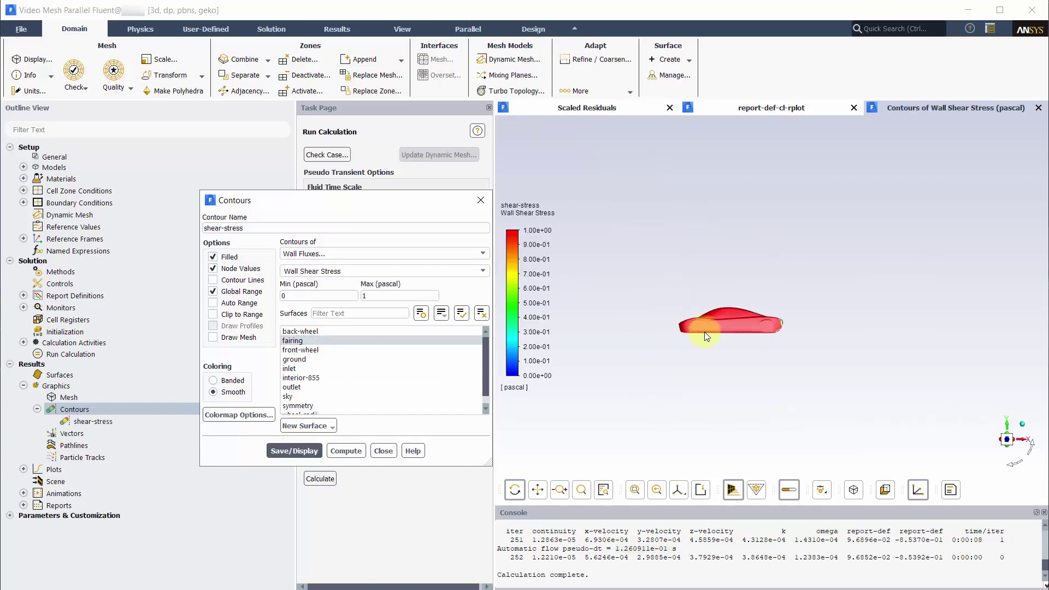
{"action": "left_click_drag", "start_coordinate": [770, 355], "coordinate": [693, 338]}
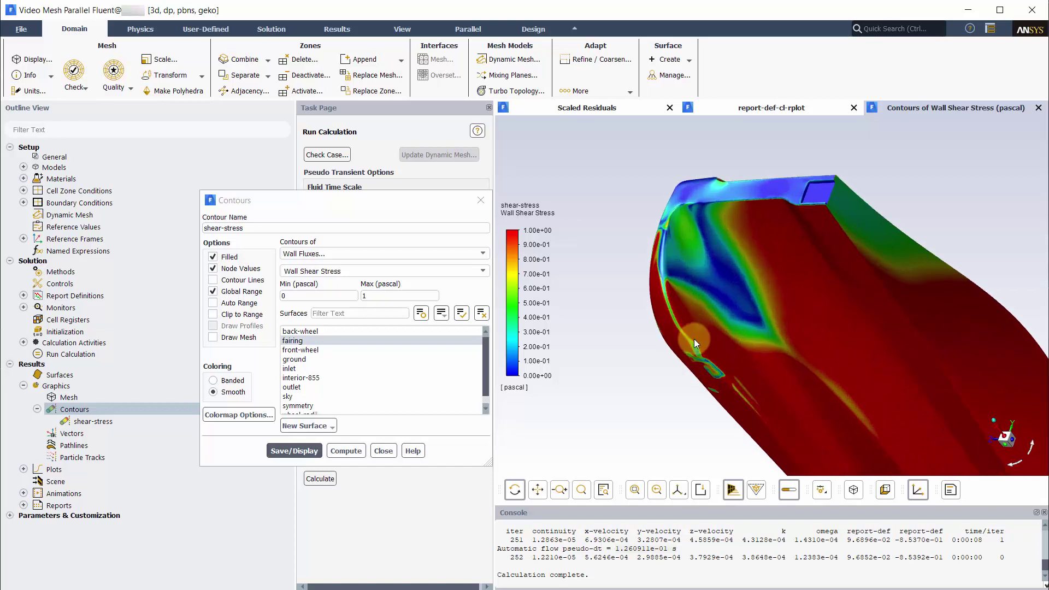
{"action": "left_click", "coordinate": [383, 451]}
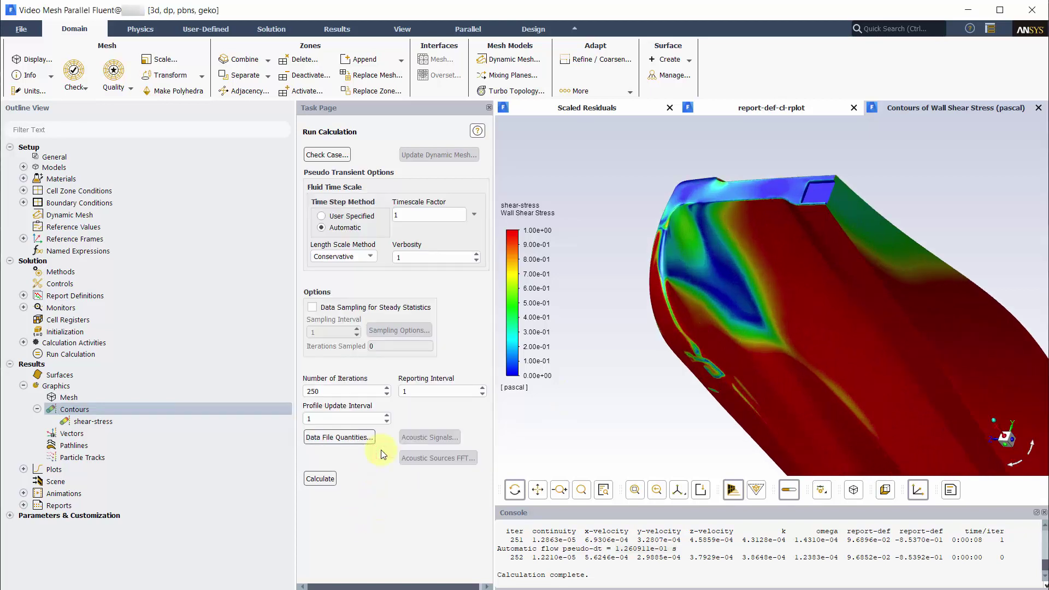
Define animation-1 to record the shear-stress contour from the current view
{"action": "left_click", "coordinate": [23, 342]}
{"action": "double_click", "coordinate": [67, 378]}
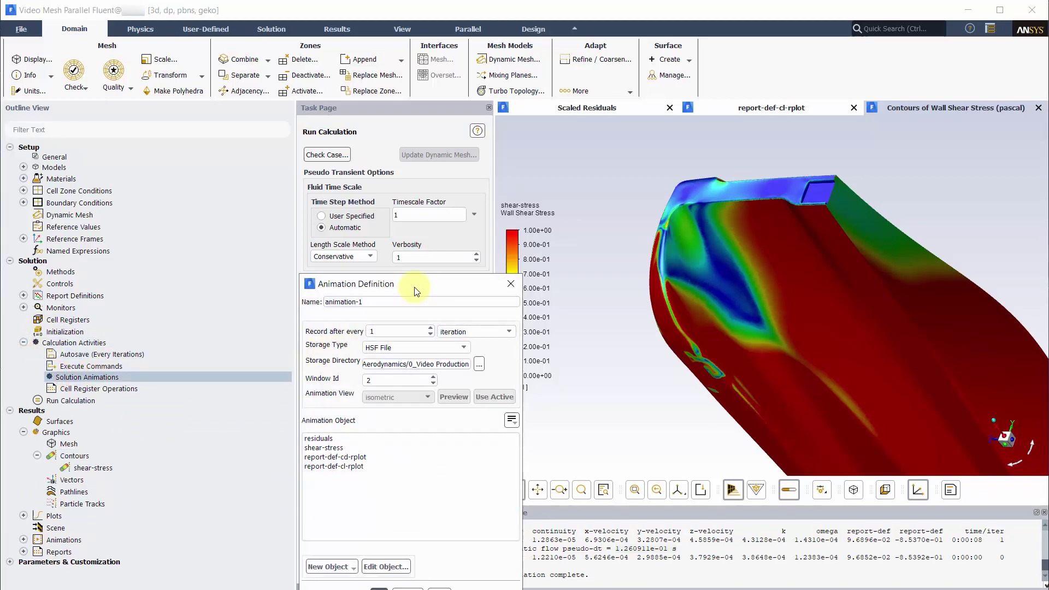
{"action": "left_click_drag", "start_coordinate": [415, 286], "coordinate": [387, 234]}
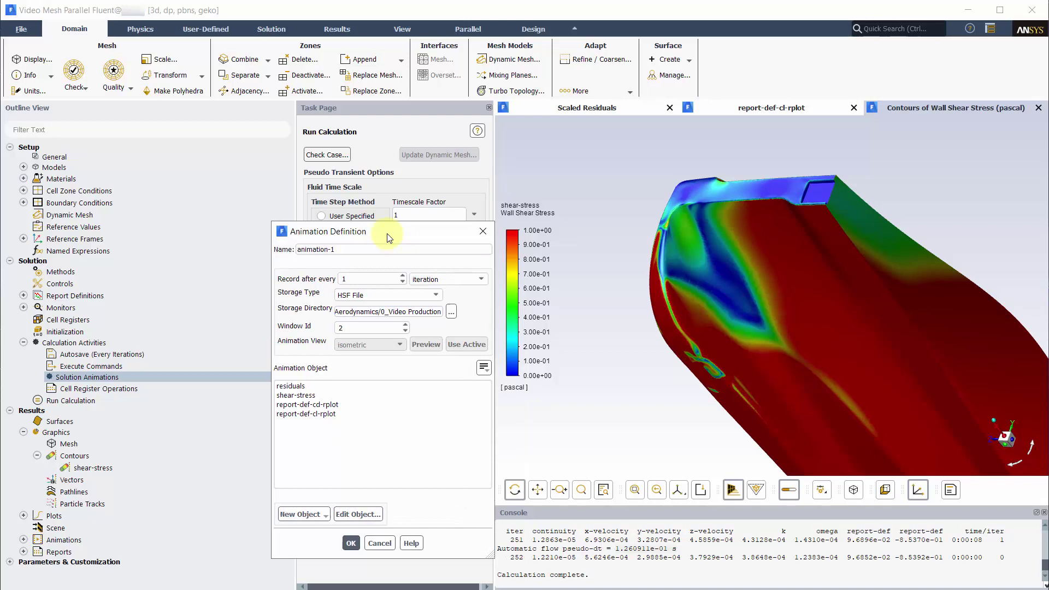
{"action": "left_click", "coordinate": [306, 395]}
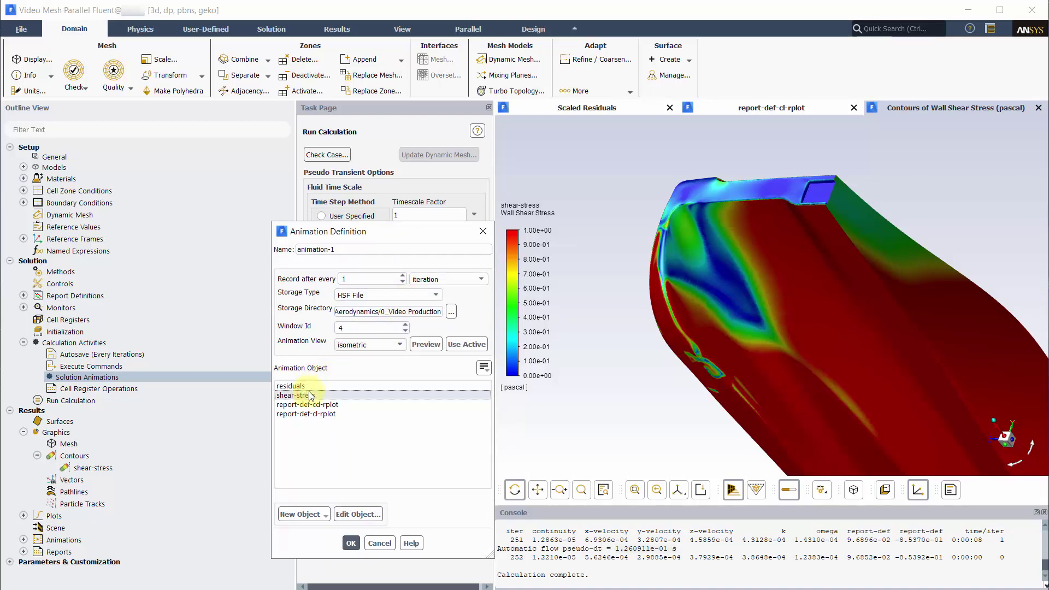
{"action": "left_click", "coordinate": [463, 345]}
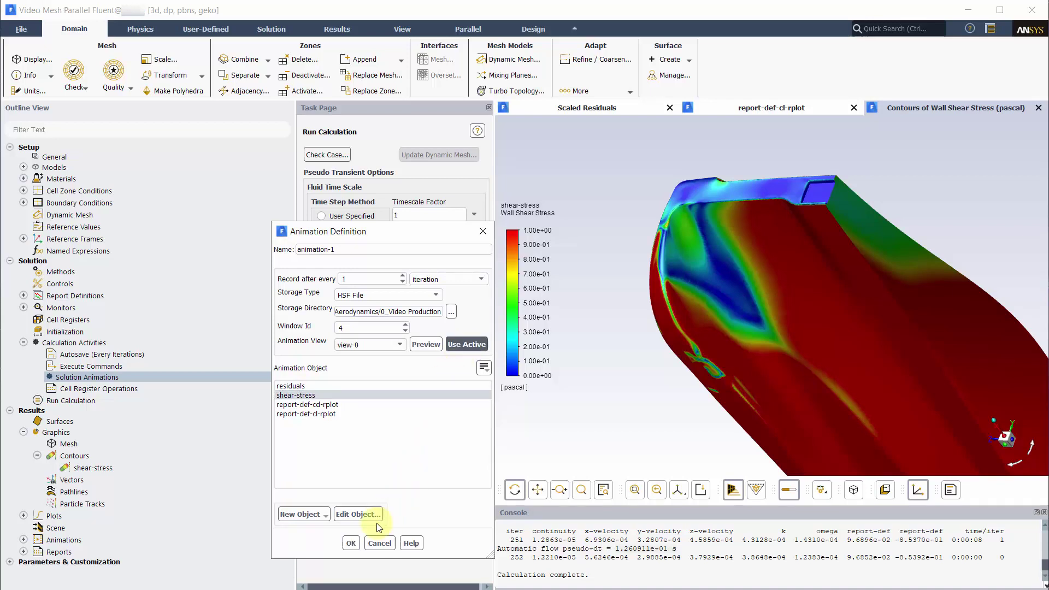
{"action": "left_click", "coordinate": [352, 543]}
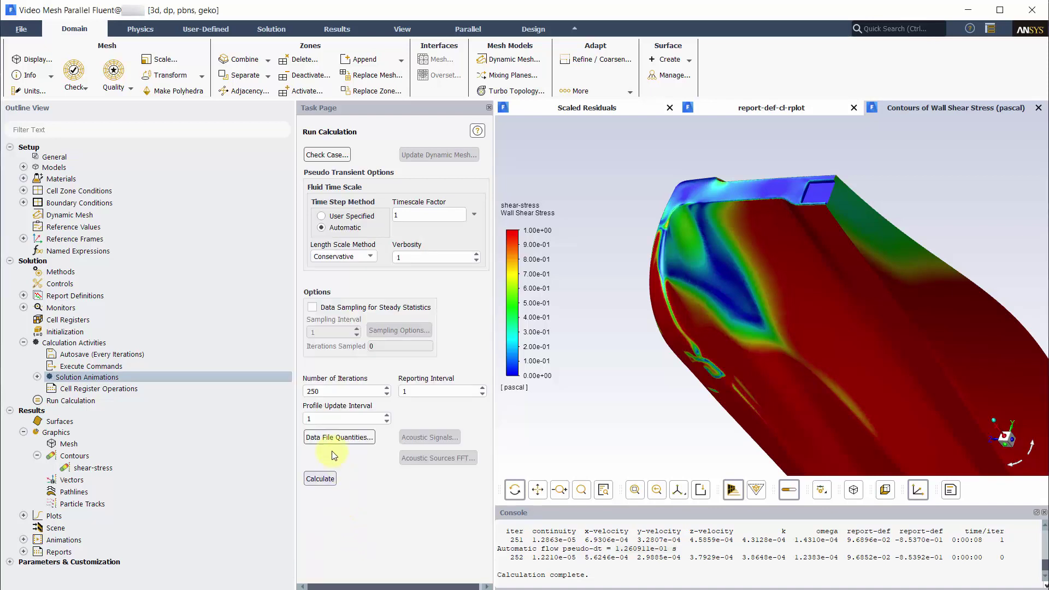
Run 30 more iterations so the animation gets recorded
{"action": "left_click_drag", "start_coordinate": [320, 391], "coordinate": [305, 386]}
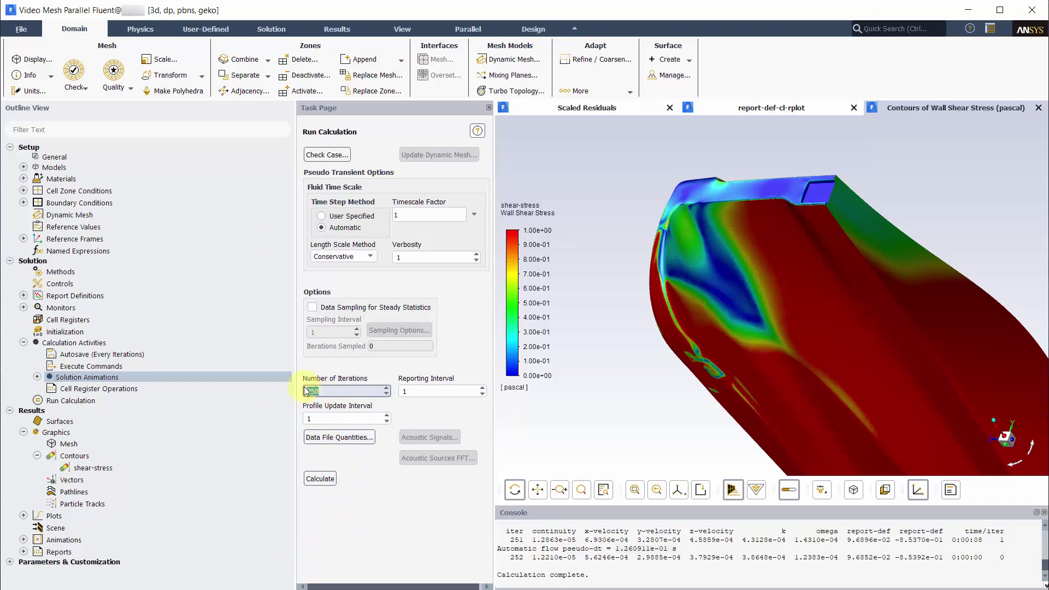
{"action": "type", "text": "30"}
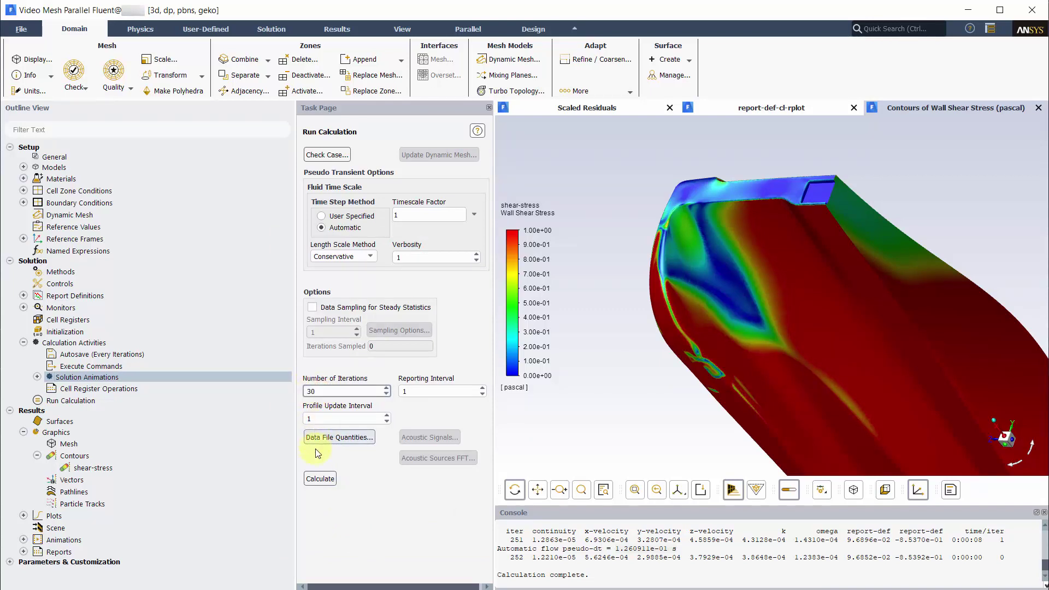
{"action": "left_click", "coordinate": [318, 479]}
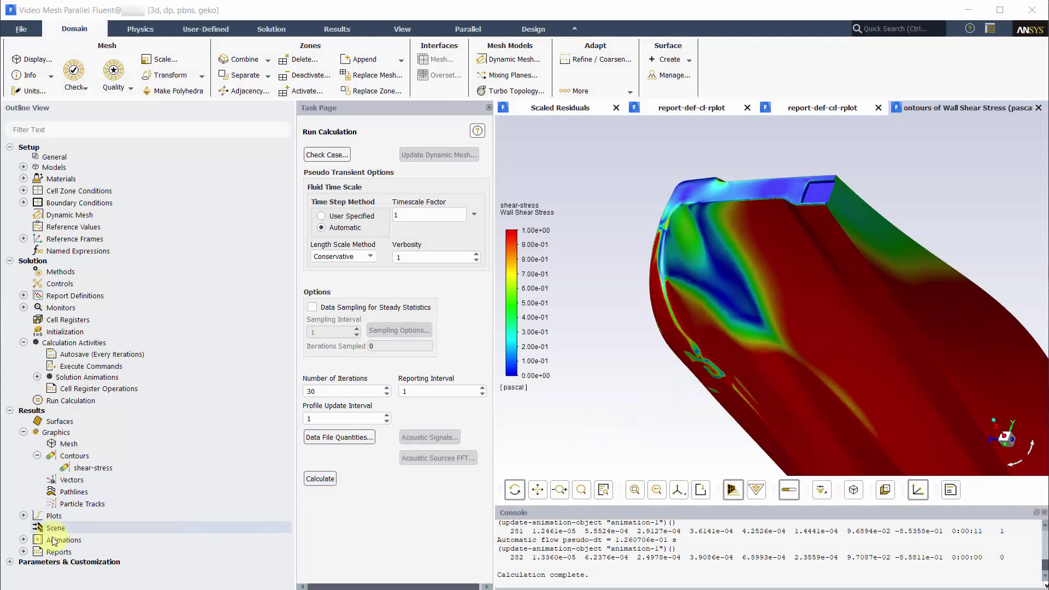
Play back all 31 frames of animation-1 without the stored view, then close playback
{"action": "double_click", "coordinate": [54, 541]}
{"action": "left_click", "coordinate": [84, 553]}
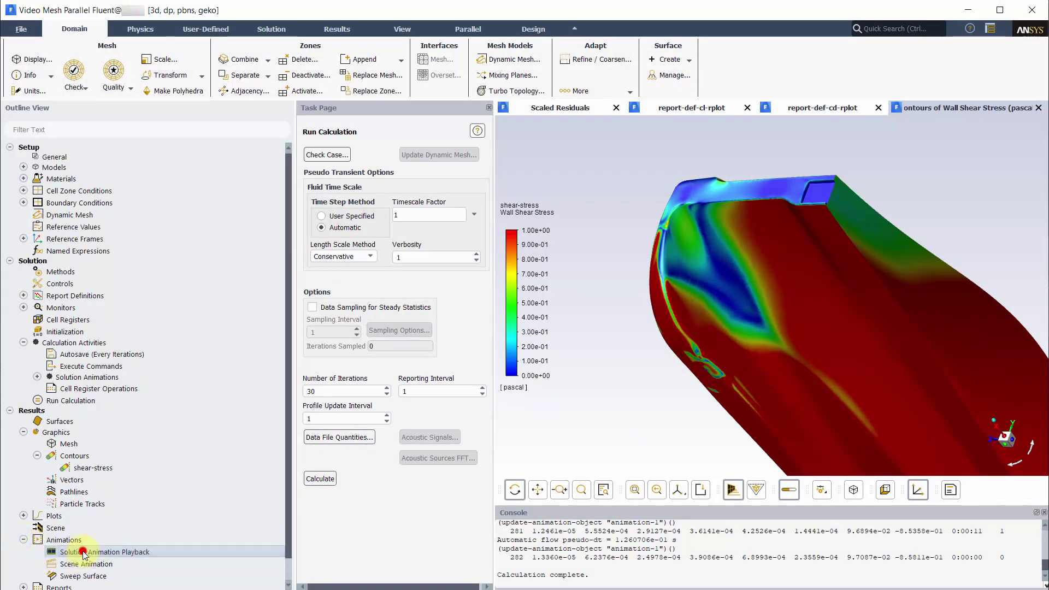
{"action": "double_click", "coordinate": [83, 553]}
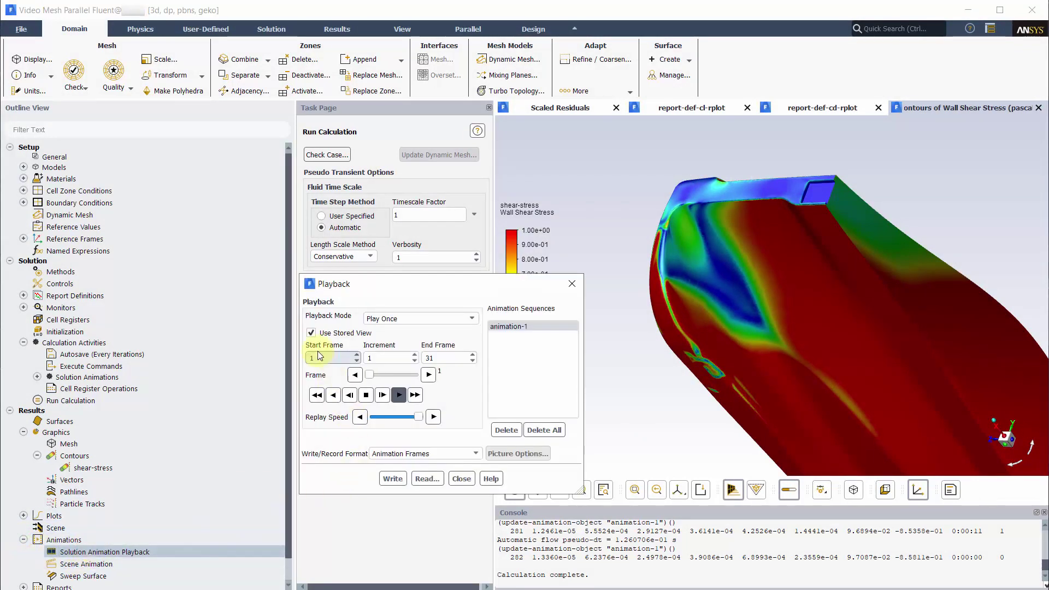
{"action": "left_click", "coordinate": [311, 332]}
{"action": "scroll", "coordinate": [705, 373], "scroll_direction": "up", "scroll_amount": 2}
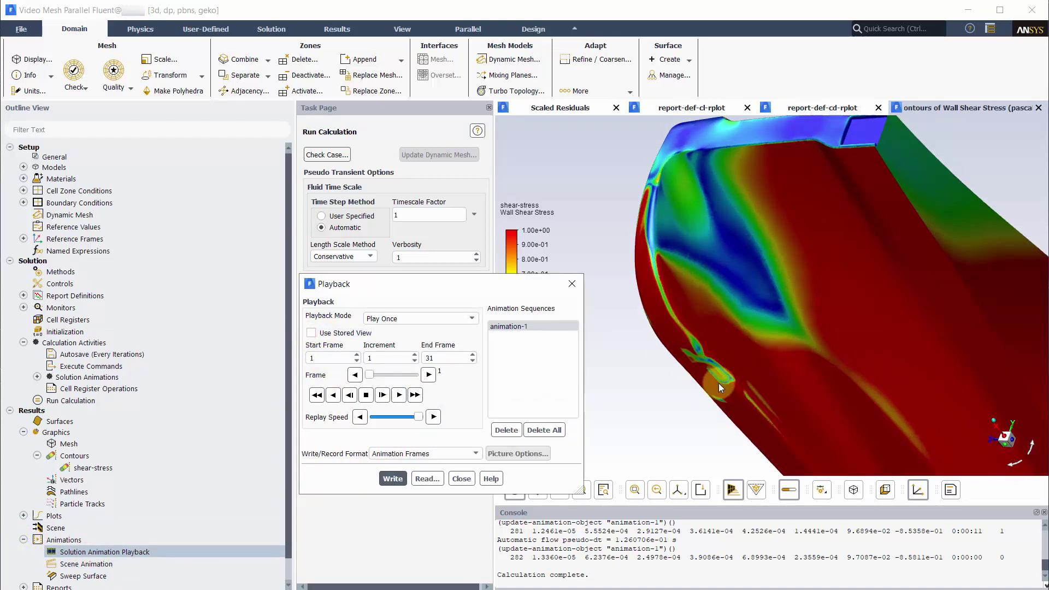
{"action": "scroll", "coordinate": [719, 382], "scroll_direction": "up", "scroll_amount": 2}
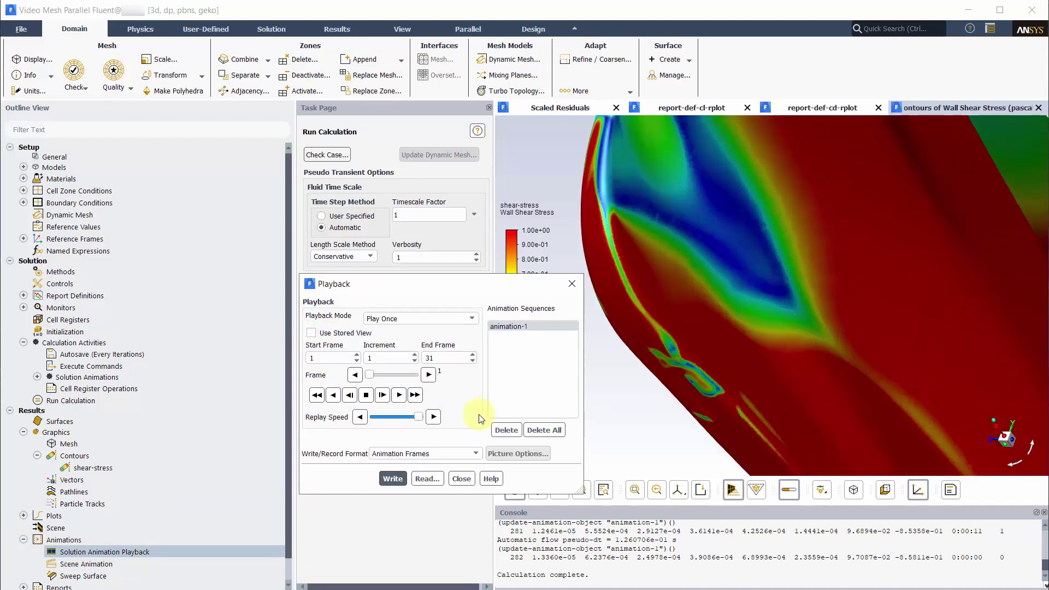
{"action": "left_click", "coordinate": [399, 394]}
{"action": "left_click", "coordinate": [453, 285]}
{"action": "left_click_drag", "start_coordinate": [393, 296], "coordinate": [359, 297]}
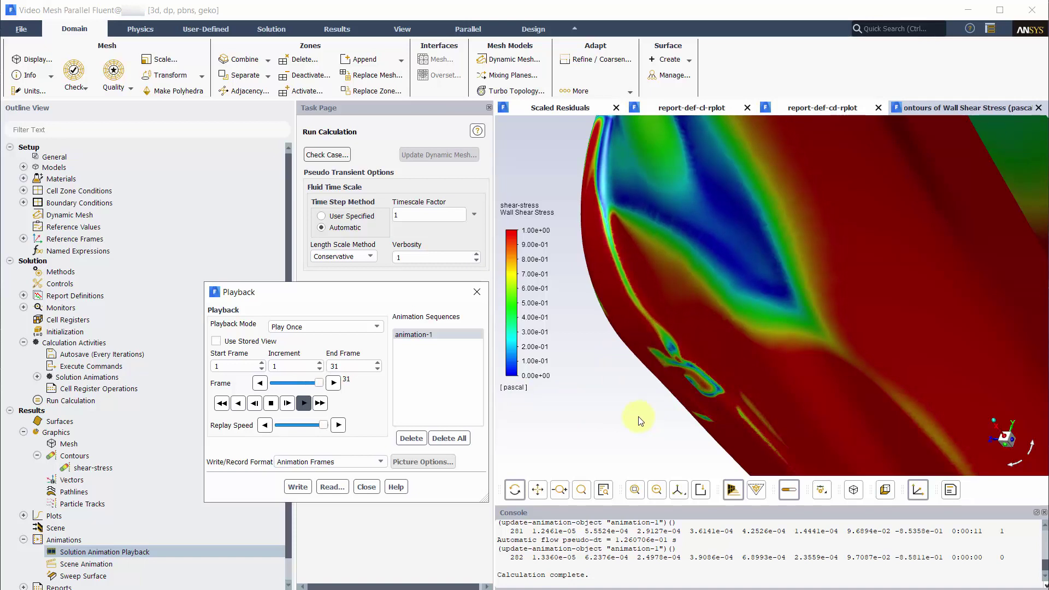
{"action": "left_click", "coordinate": [477, 292]}
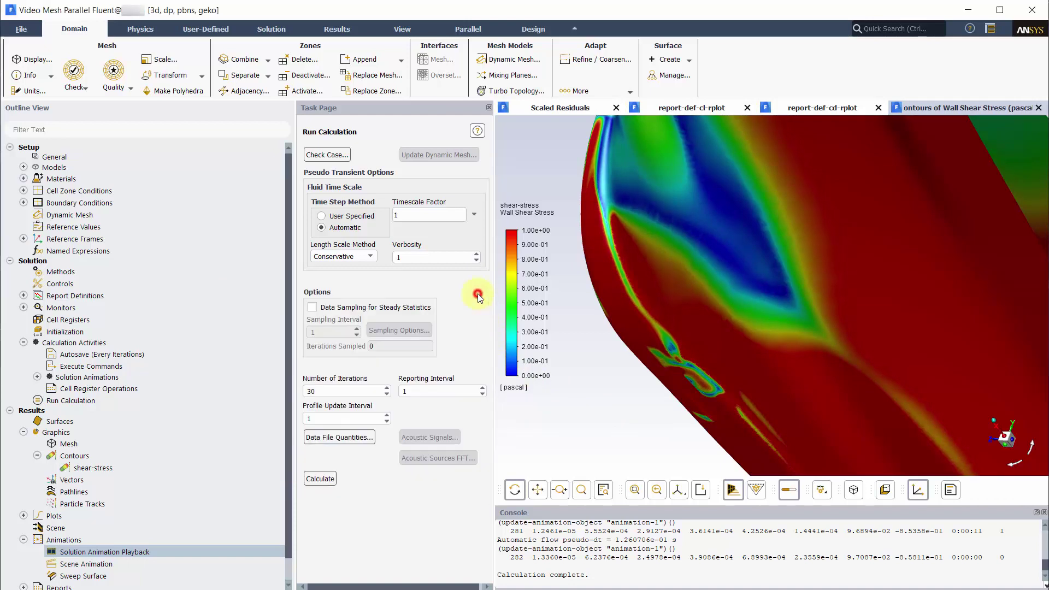
Use a user-specified pseudo time step of 0.01 s and enter 300 iterations
{"action": "left_click", "coordinate": [322, 217]}
{"action": "double_click", "coordinate": [404, 215]}
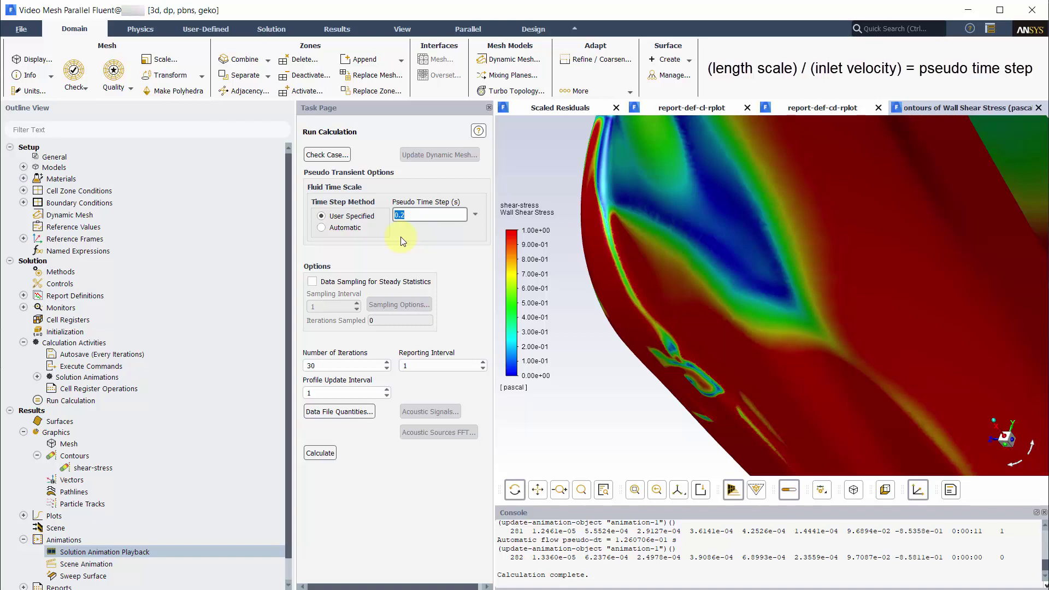
{"action": "type", "text": "0.0"}
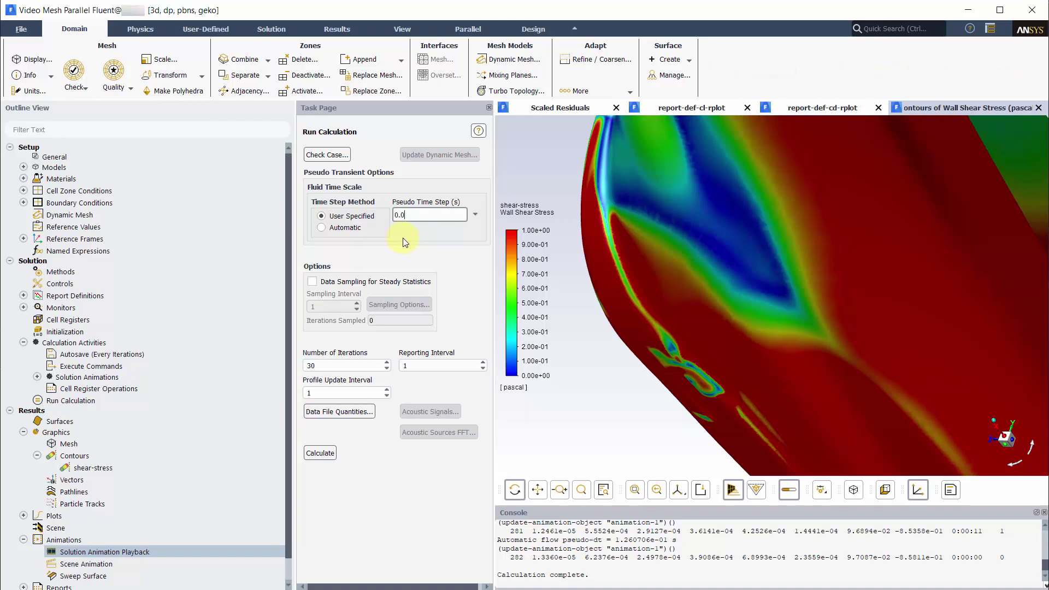
{"action": "type", "text": "1"}
{"action": "left_click", "coordinate": [331, 363]}
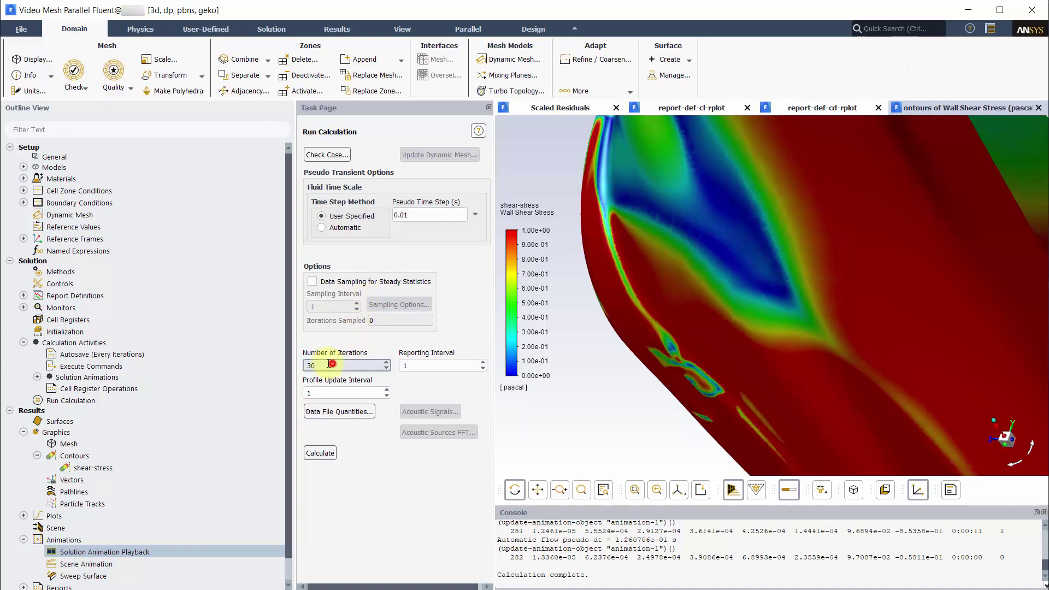
{"action": "left_click_drag", "start_coordinate": [331, 363], "coordinate": [294, 364]}
{"action": "type", "text": "30"}
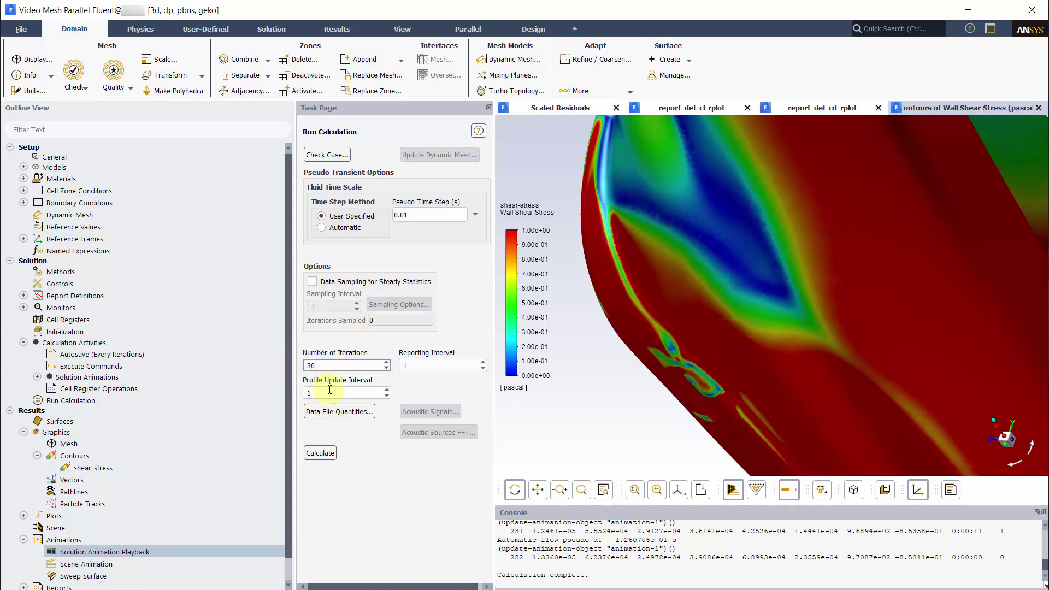
{"action": "type", "text": "0"}
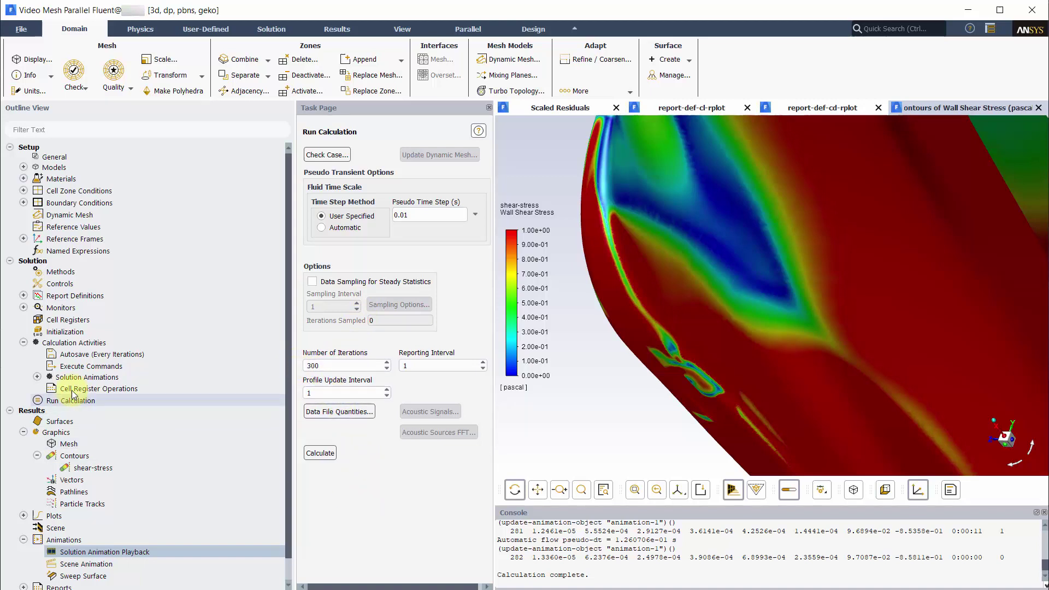
Set animation-1 to record every 5 iterations using the active view
{"action": "left_click", "coordinate": [37, 377]}
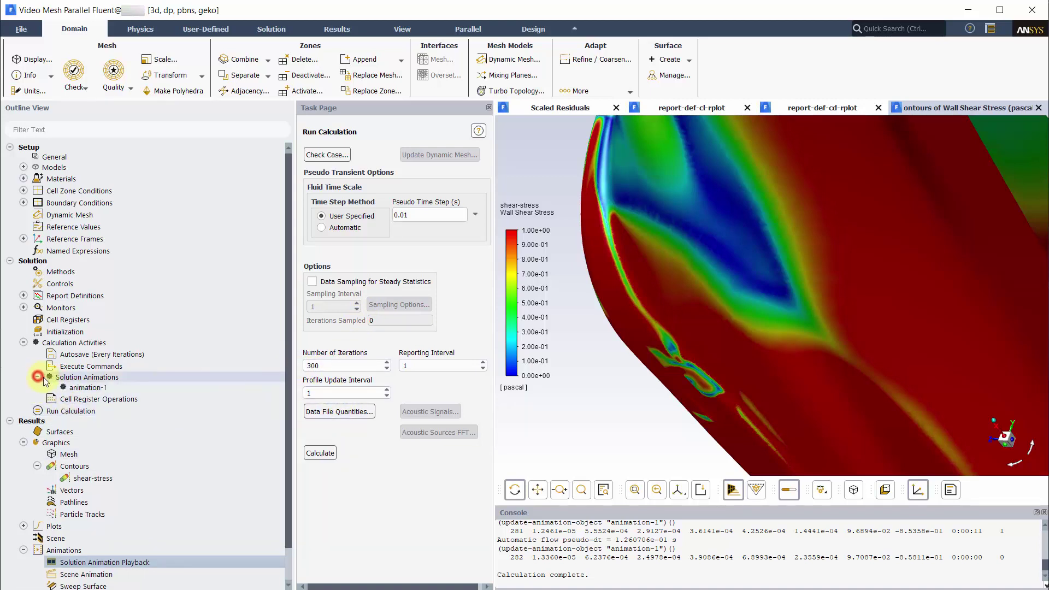
{"action": "double_click", "coordinate": [75, 389]}
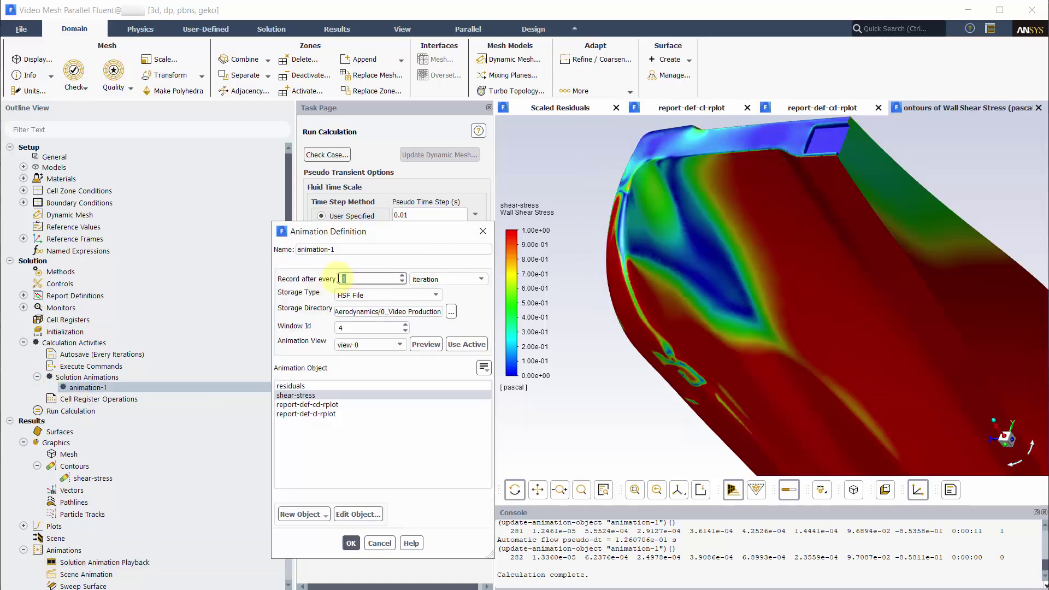
{"action": "type", "text": "5"}
{"action": "left_click", "coordinate": [455, 344]}
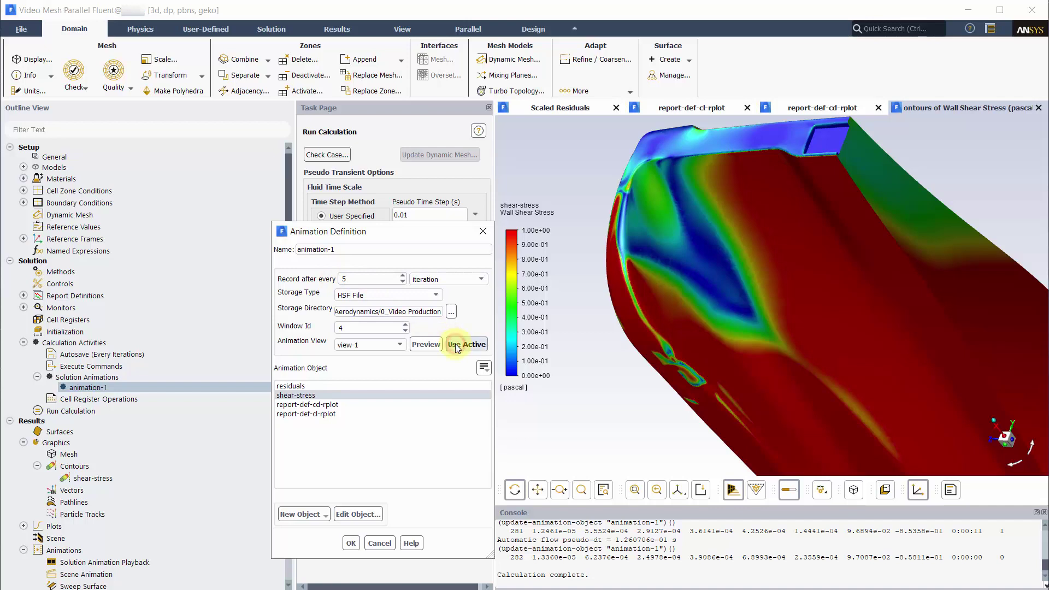
{"action": "left_click", "coordinate": [350, 543]}
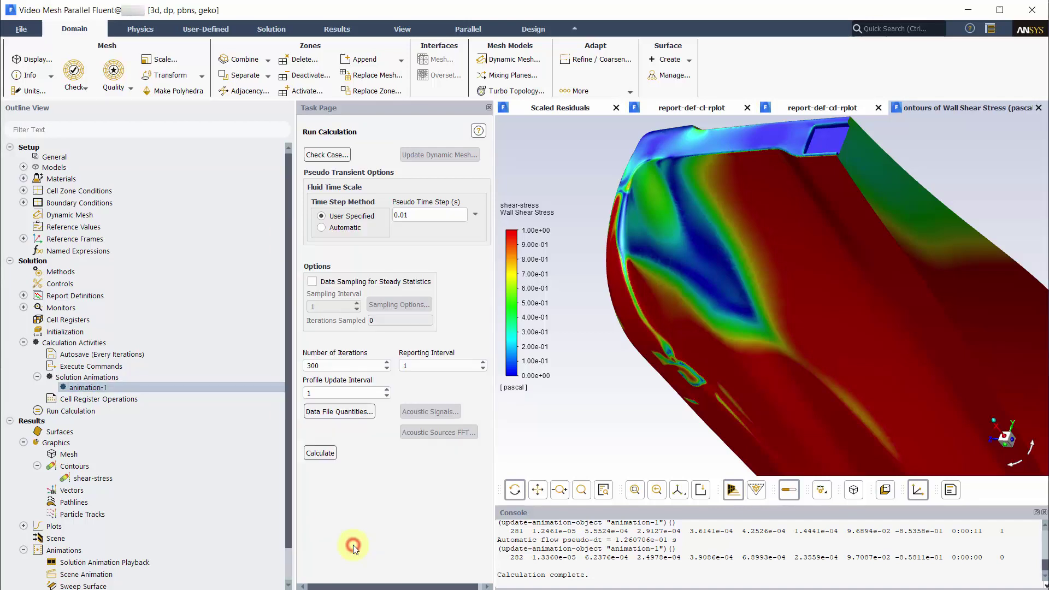
Run the 300 iterations, then review Cl (≈-0.862), Cd (≈0.0975) and wall shear stress contours
{"action": "left_click", "coordinate": [321, 452]}
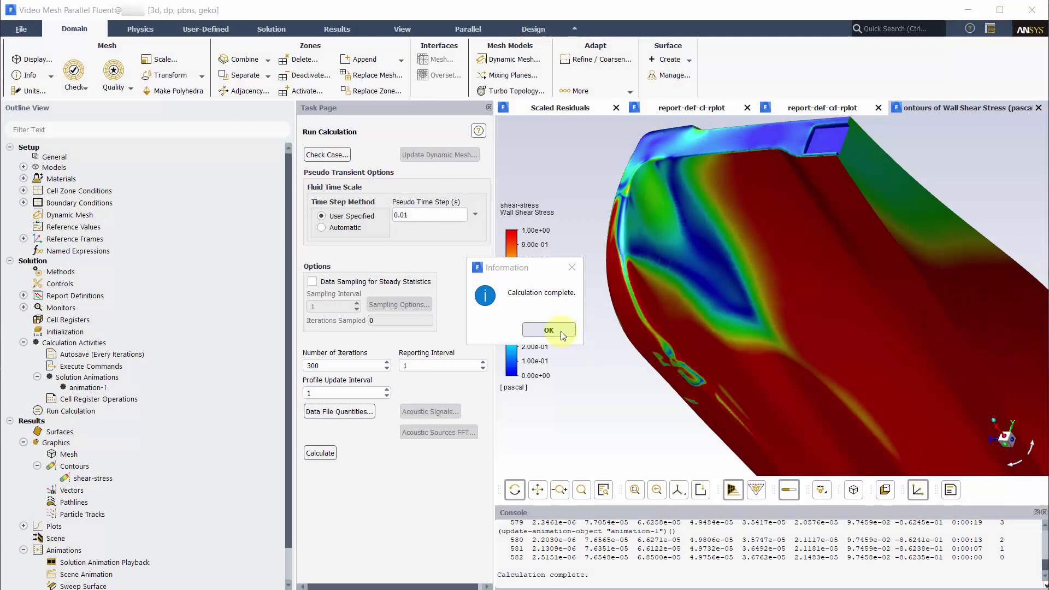
{"action": "left_click", "coordinate": [560, 331]}
{"action": "left_click", "coordinate": [712, 112]}
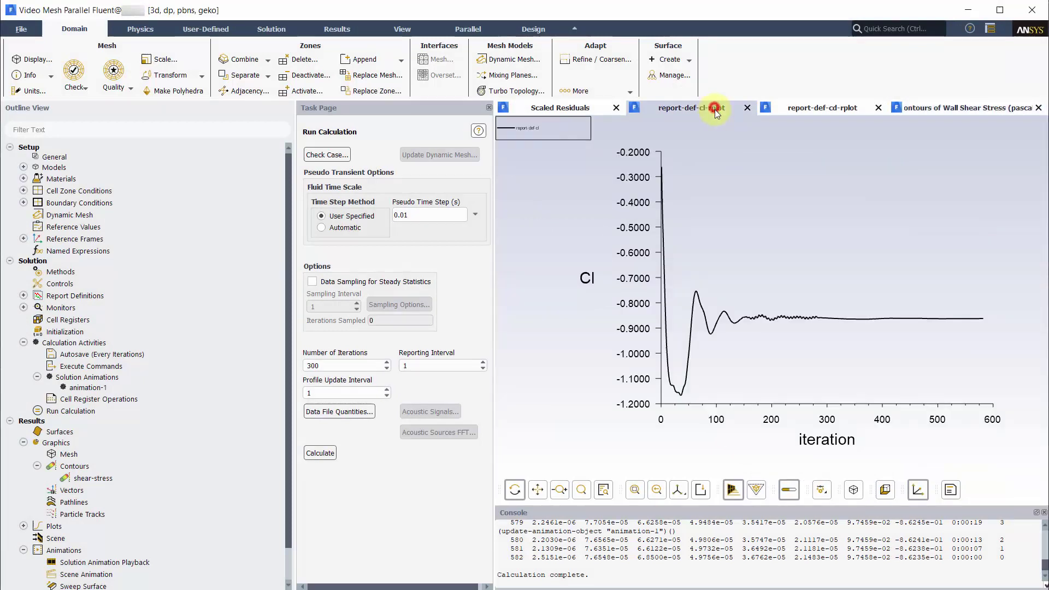
{"action": "left_click", "coordinate": [858, 107]}
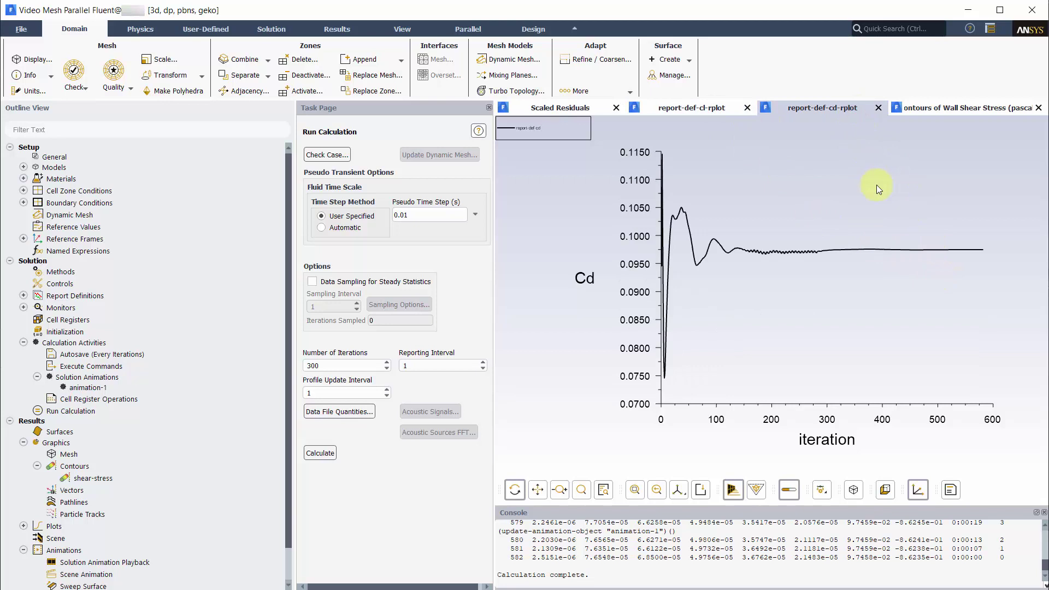
{"action": "left_click", "coordinate": [926, 108]}
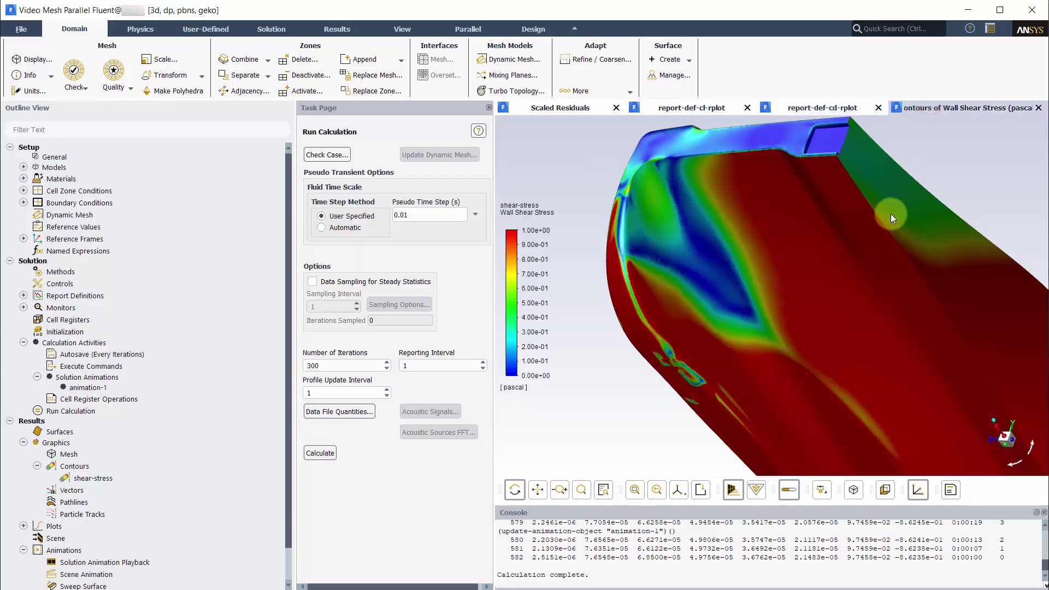
{"action": "scroll", "coordinate": [110, 447], "scroll_direction": "down", "scroll_amount": 1}
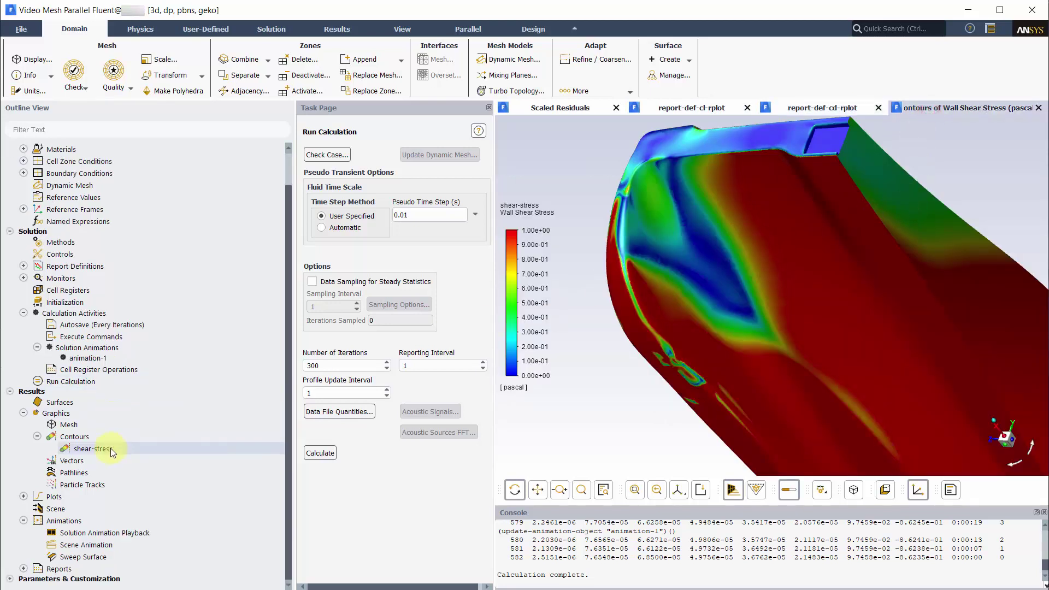
Play all 91 frames of animation-1 and close the playback
{"action": "left_click", "coordinate": [133, 533]}
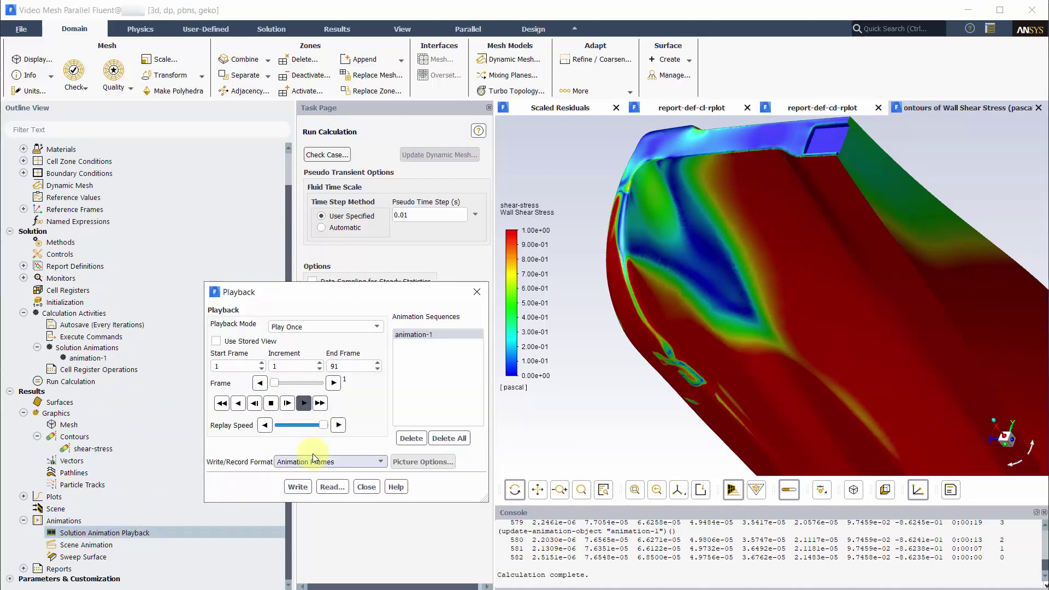
{"action": "left_click", "coordinate": [304, 403]}
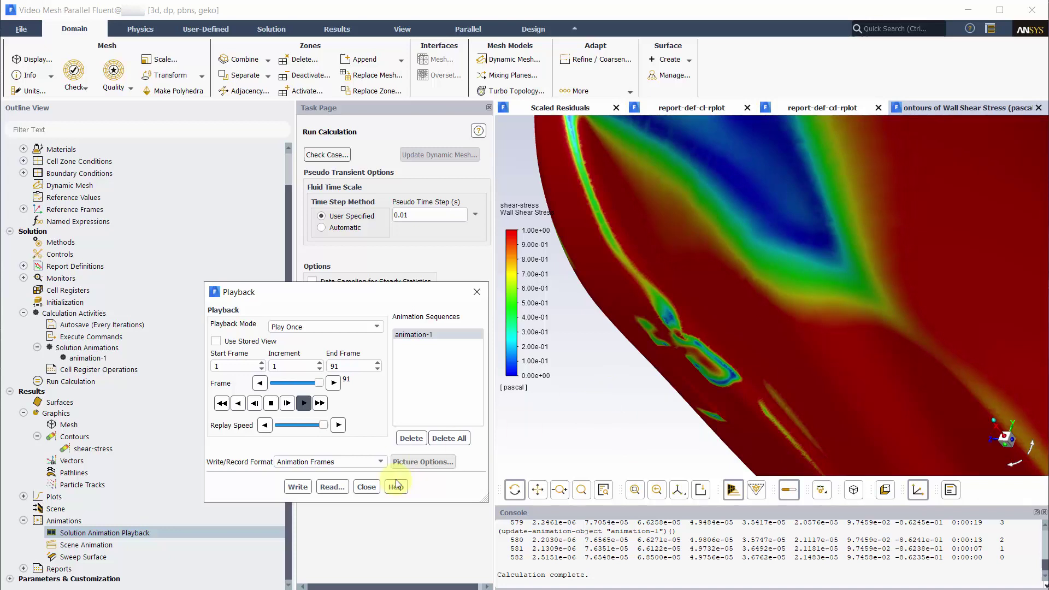
{"action": "left_click", "coordinate": [375, 487]}
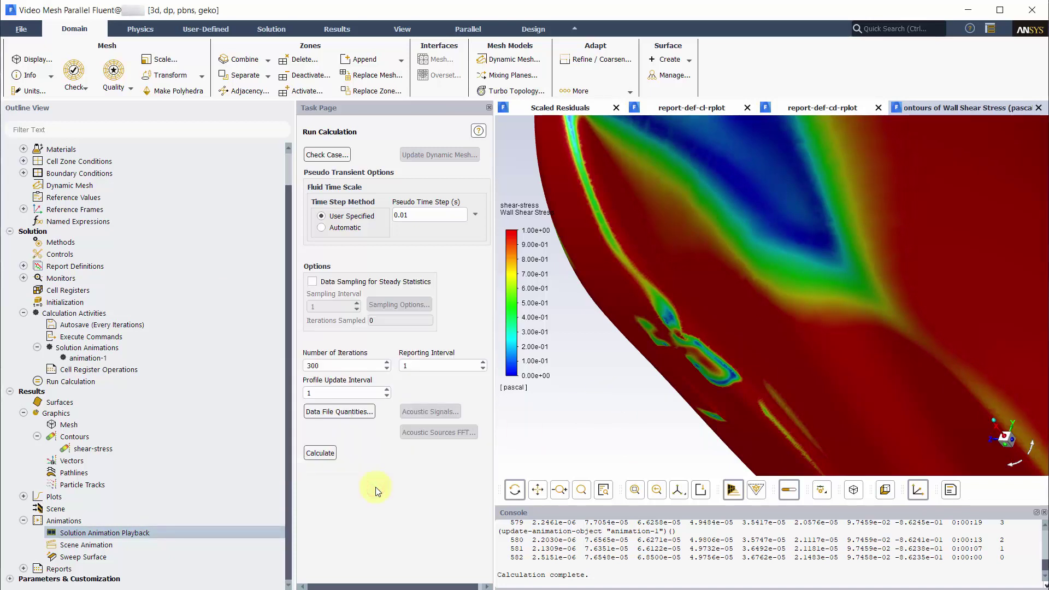